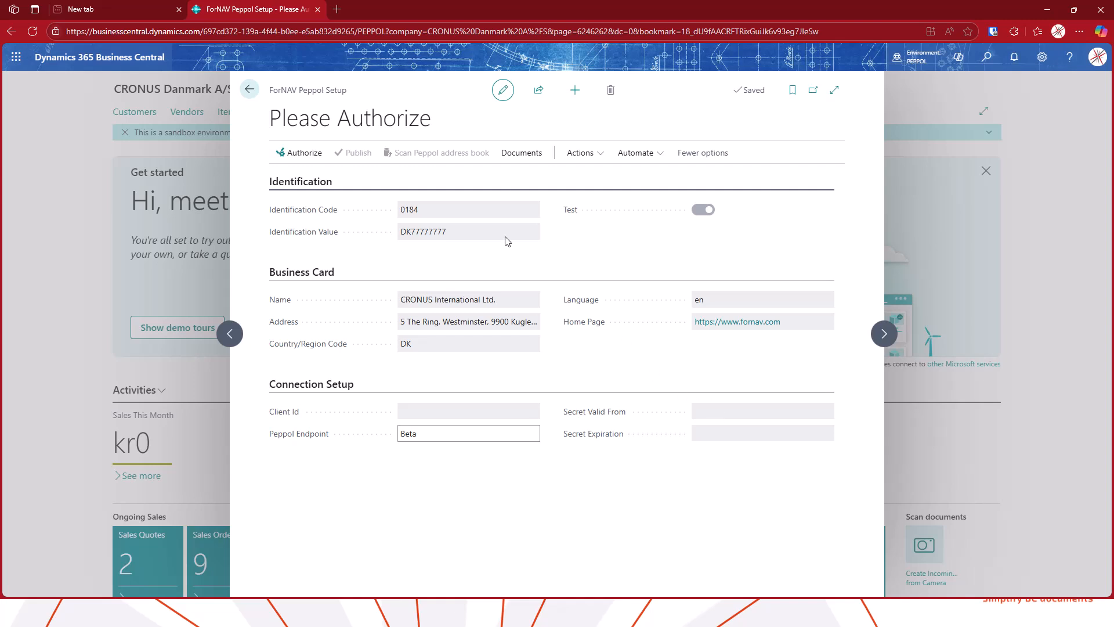
Run the Peppol authorization wizard, approving creation of the integration user and granting admin consent with the Azure admin account
left_click(307, 155)
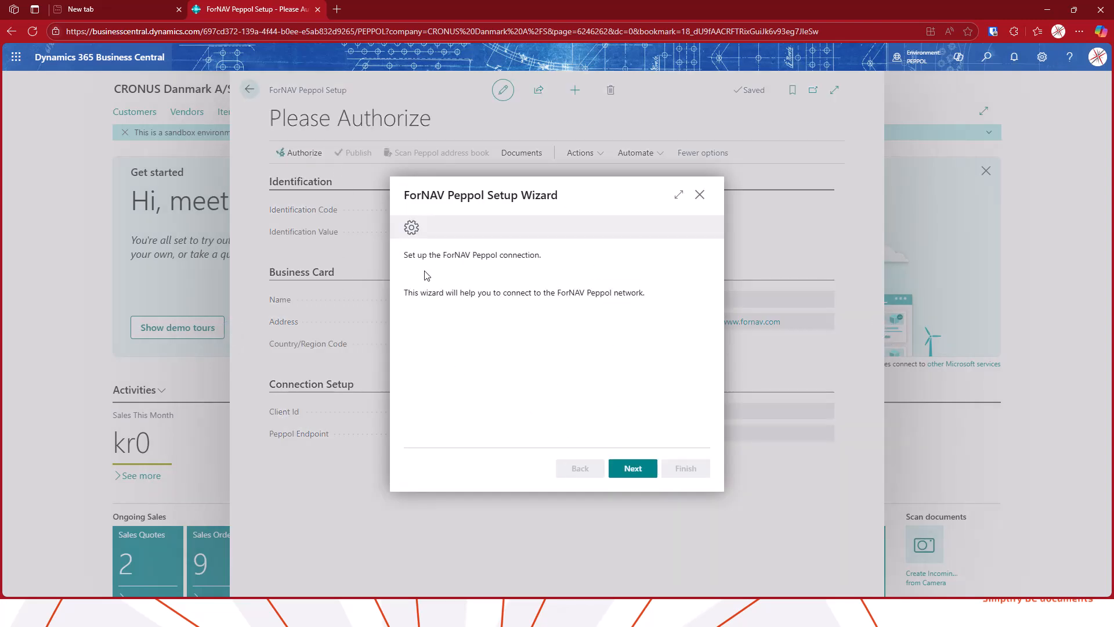
left_click(629, 470)
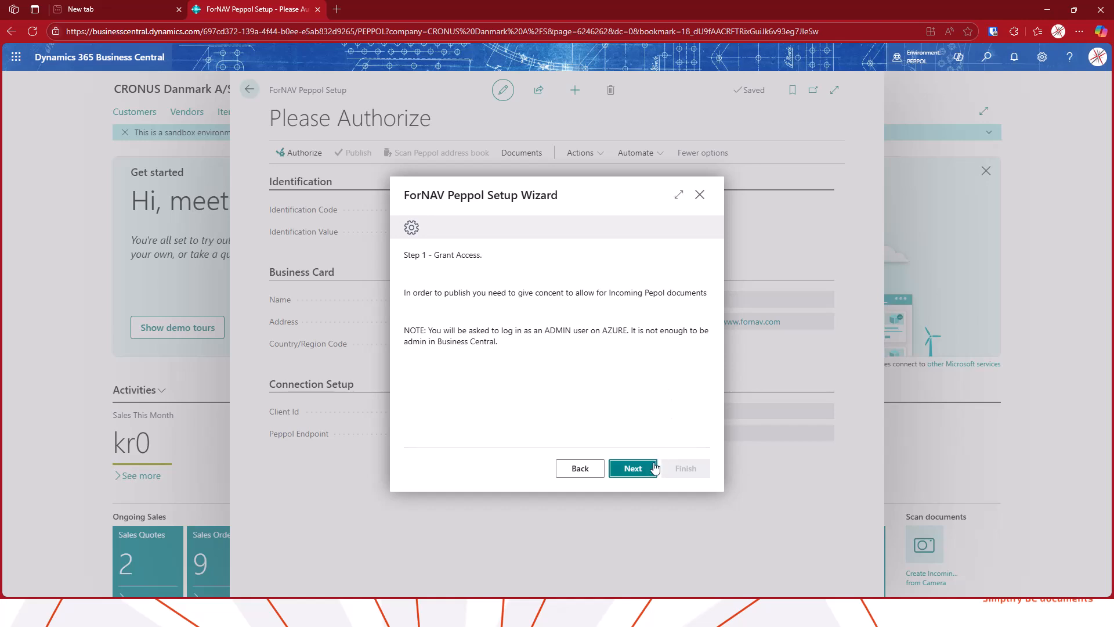
left_click(633, 468)
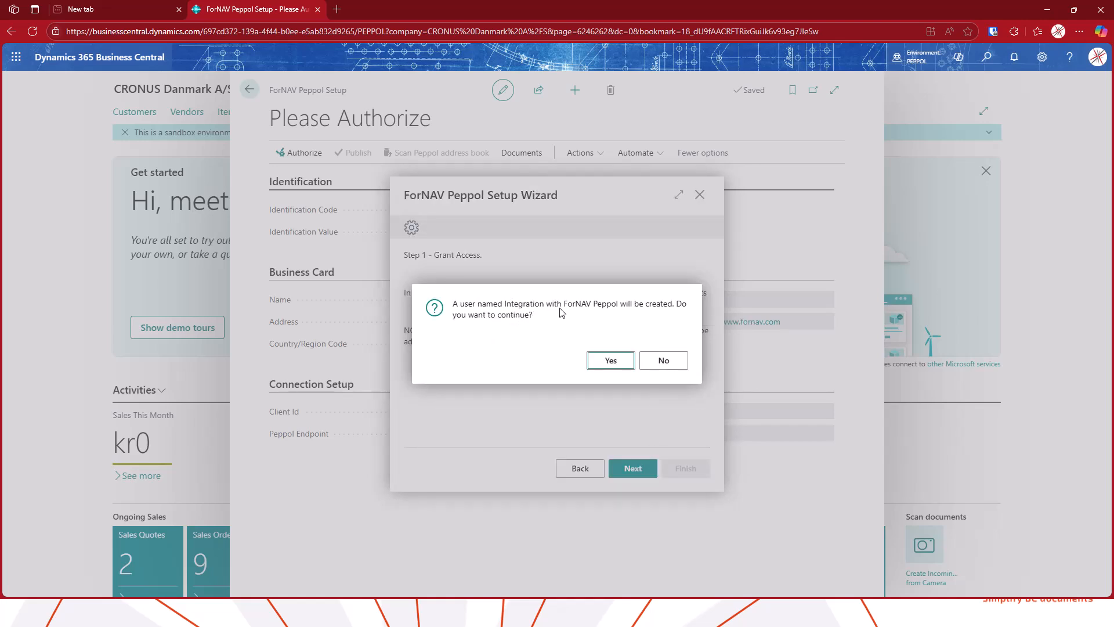
left_click(615, 363)
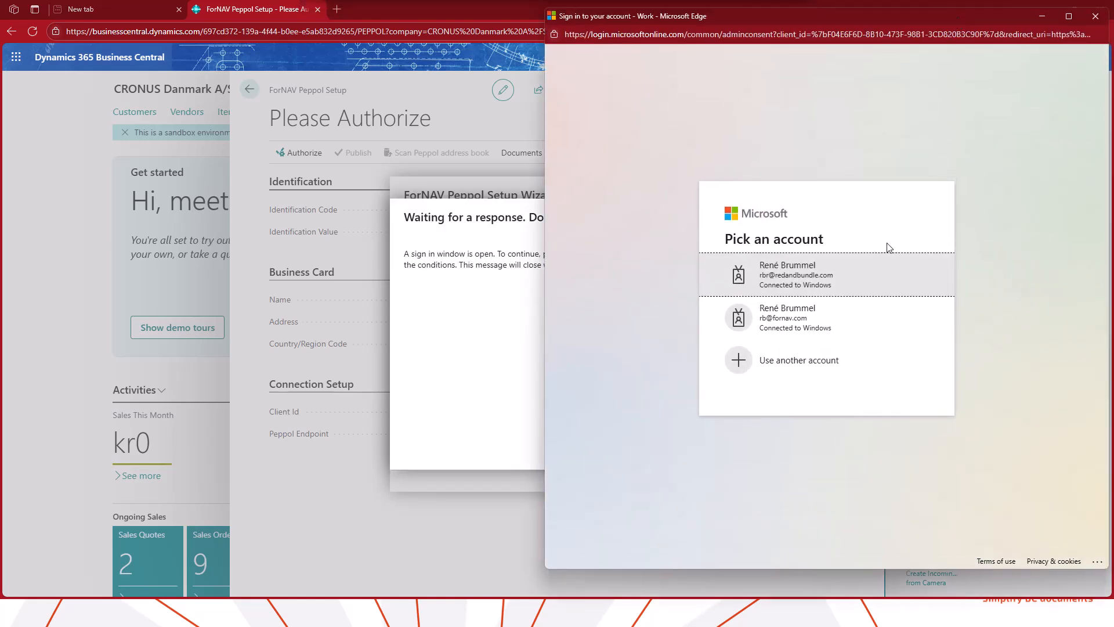
left_click(820, 286)
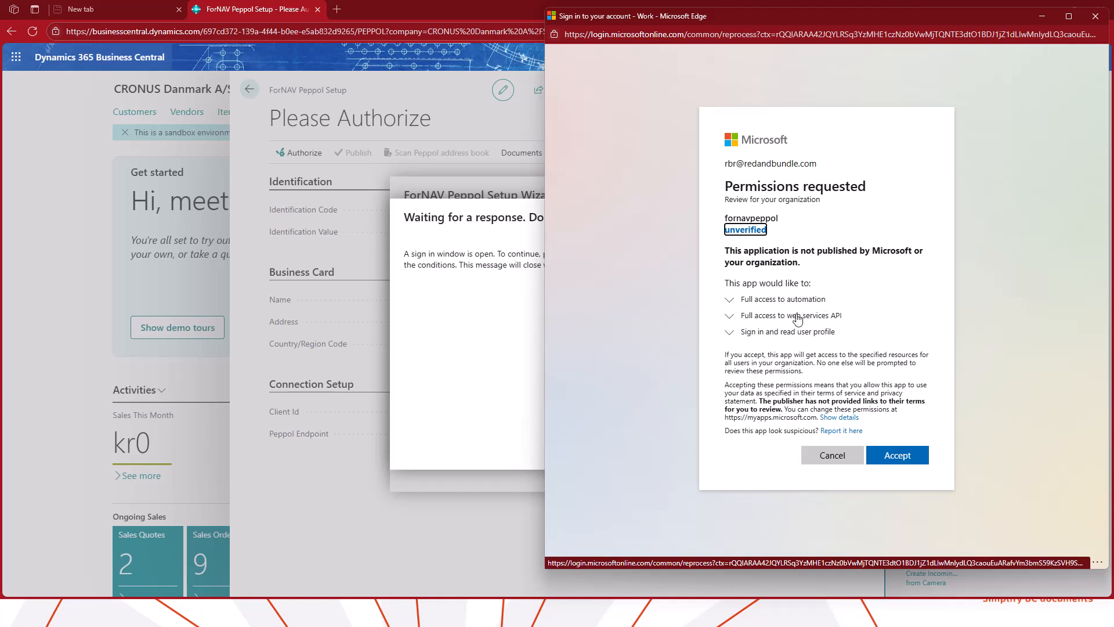
left_click(907, 463)
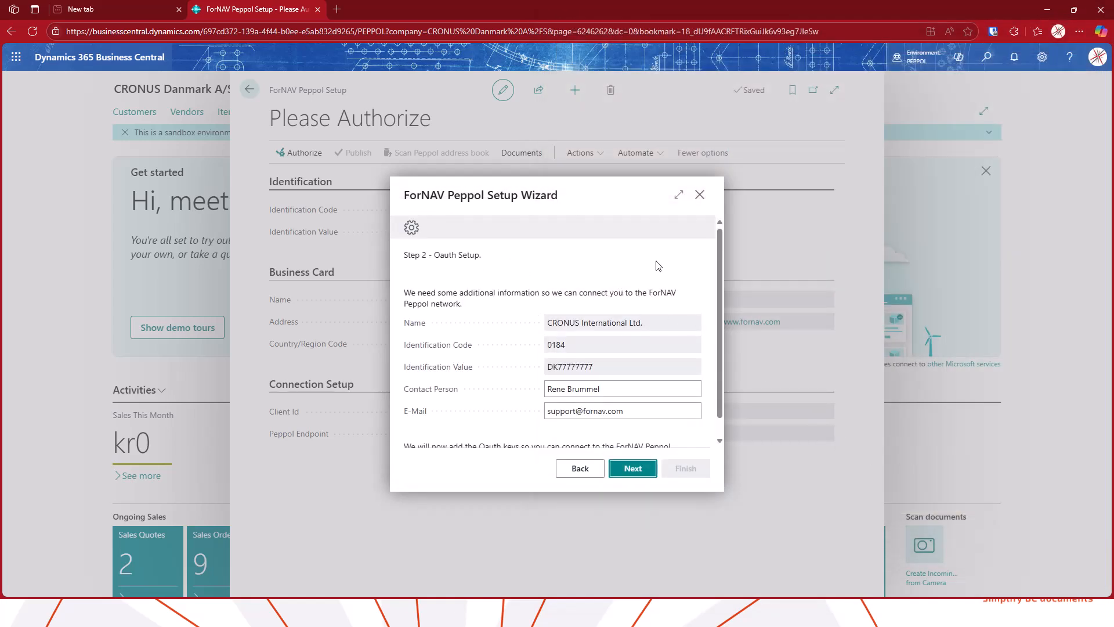
Complete the OAuth setup step, always allowing the extension's external requests, and finish the wizard
scroll(661, 269, "down", 1)
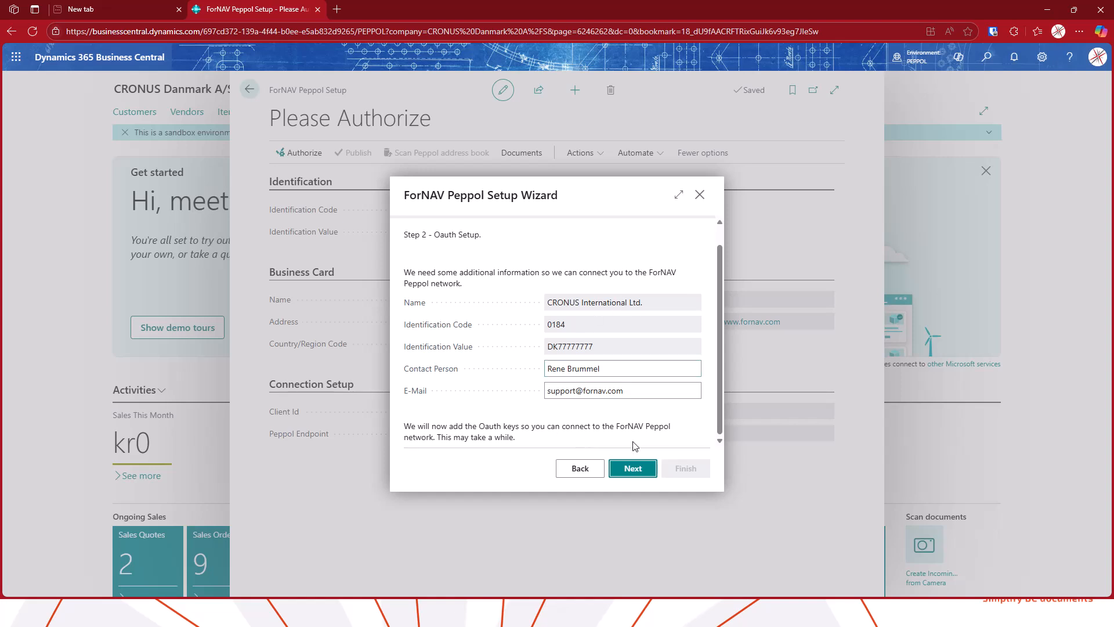
left_click(632, 469)
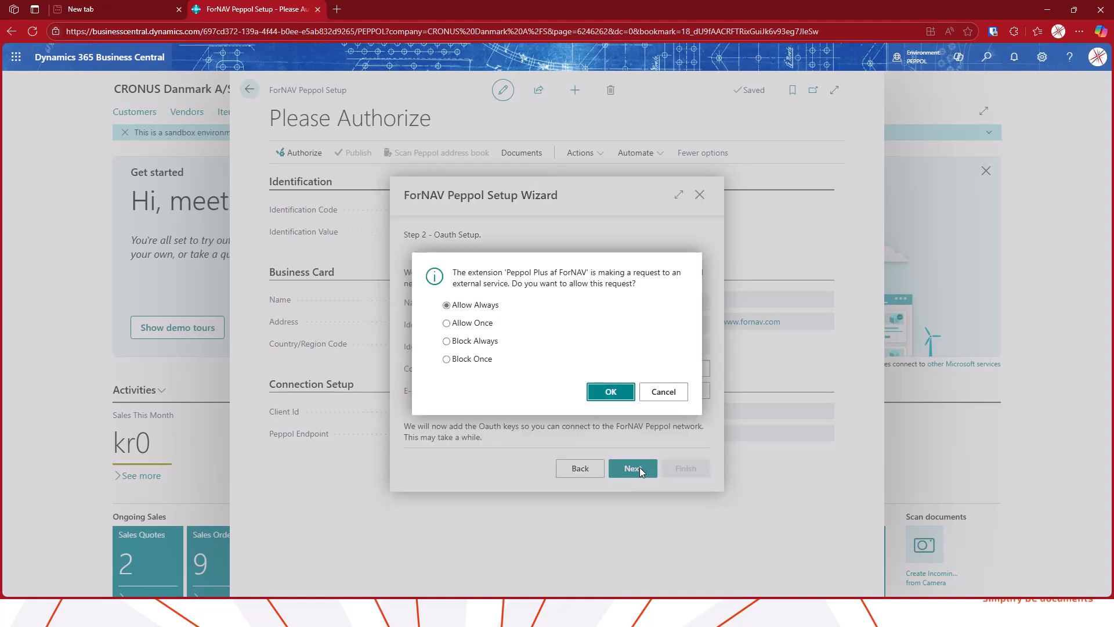
left_click(618, 393)
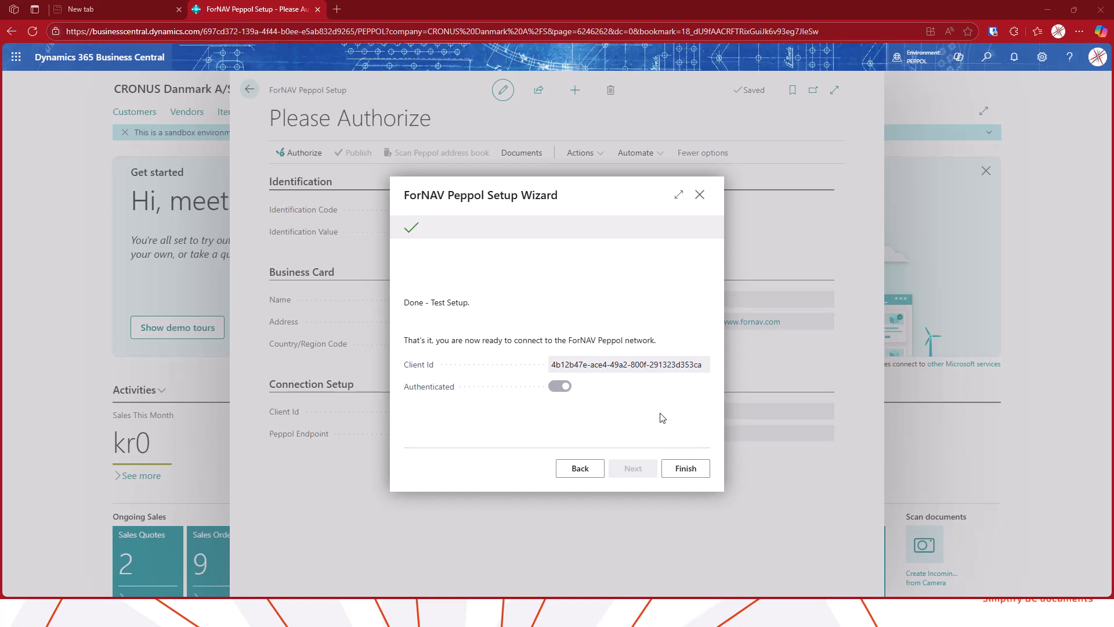
left_click(687, 469)
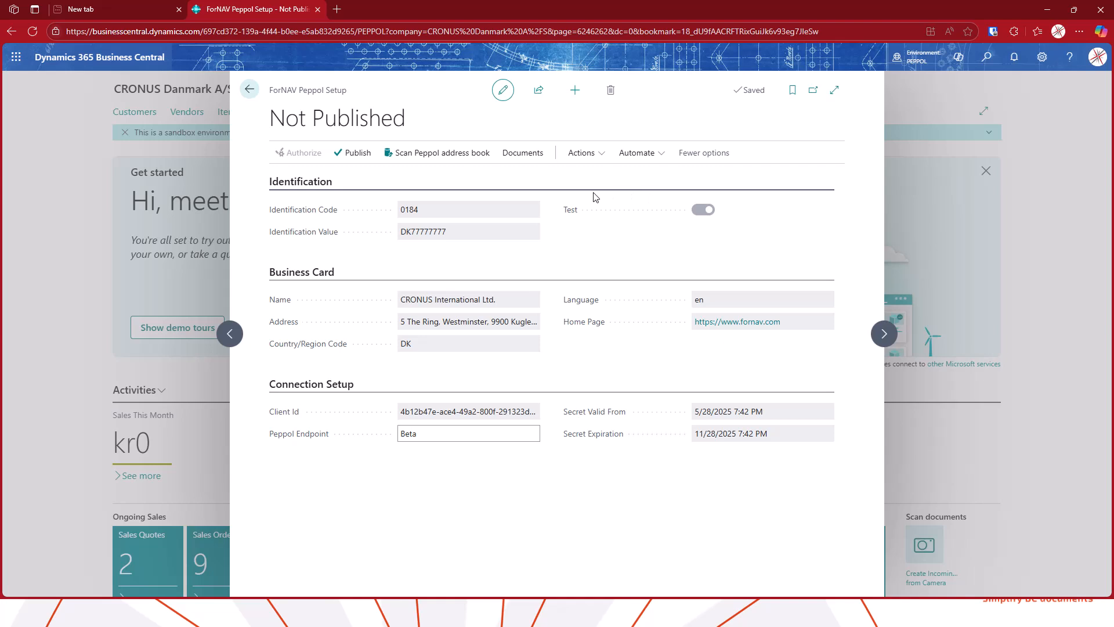
Publish the company to the Peppol SMP, agreeing to the ForNAV EULA, and close the setup page
left_click(355, 153)
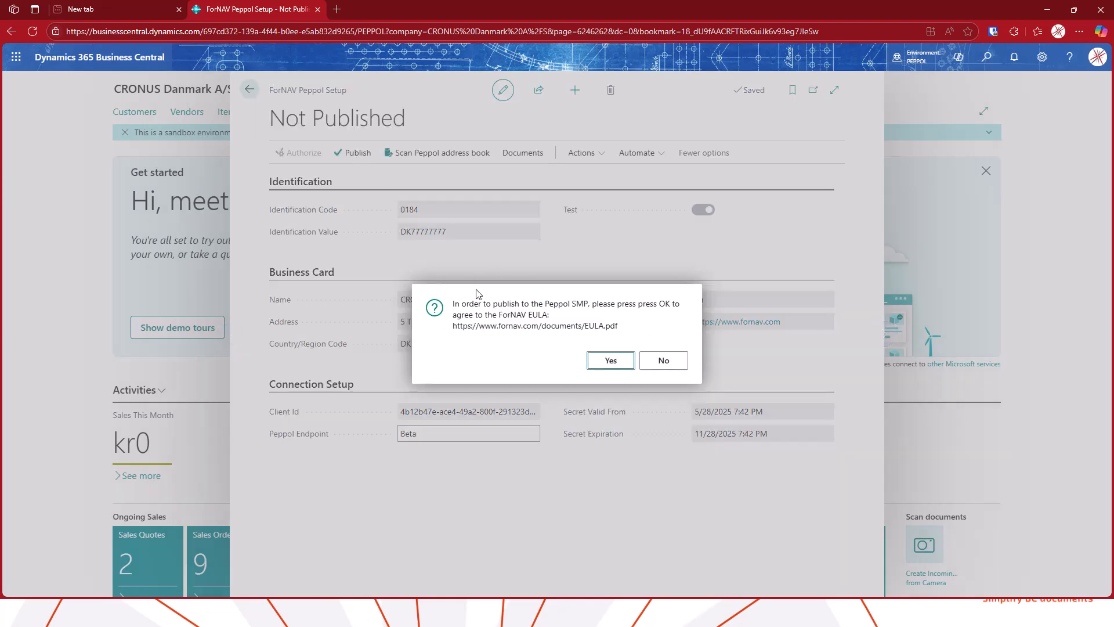
left_click(609, 361)
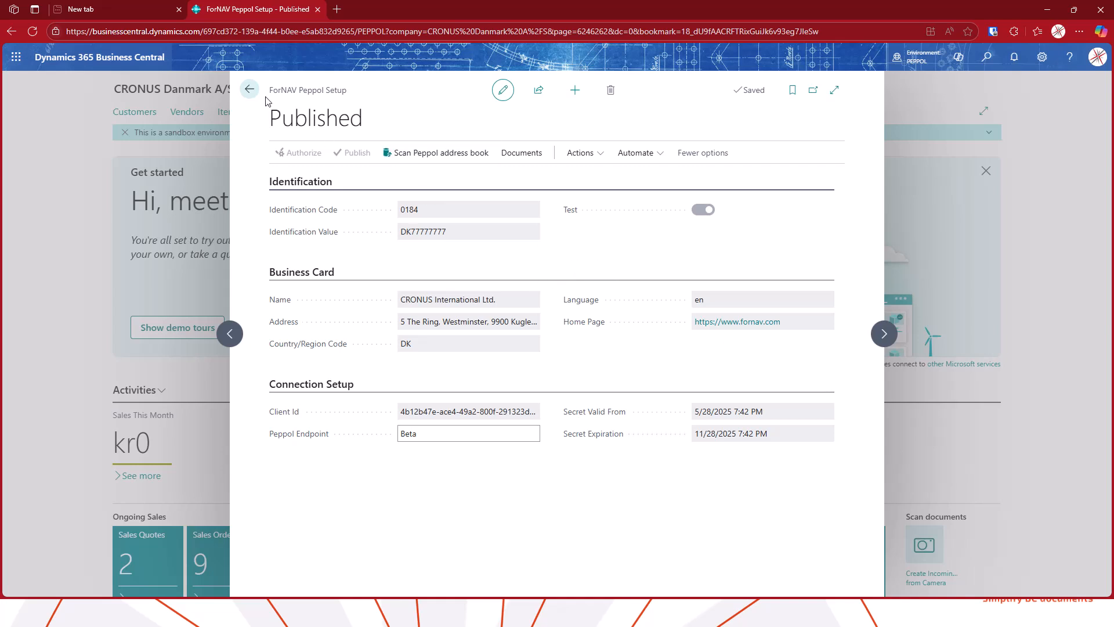
left_click(250, 89)
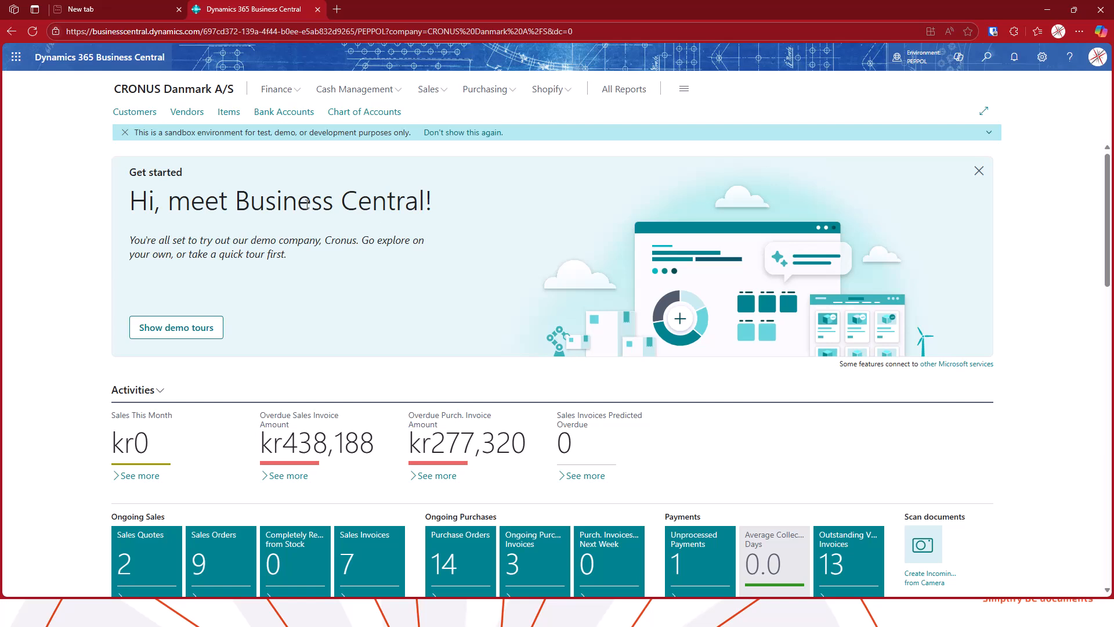
Open the CRONUS International Ltd. customer card and show the details of its FORNAV document sending profile
left_click(150, 119)
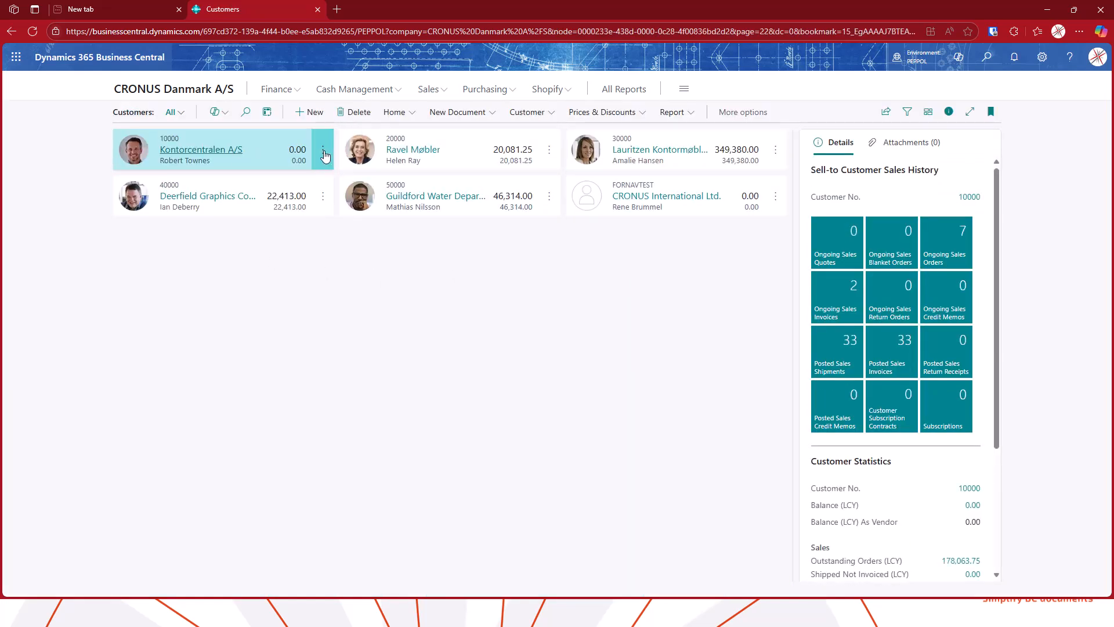
left_click(672, 199)
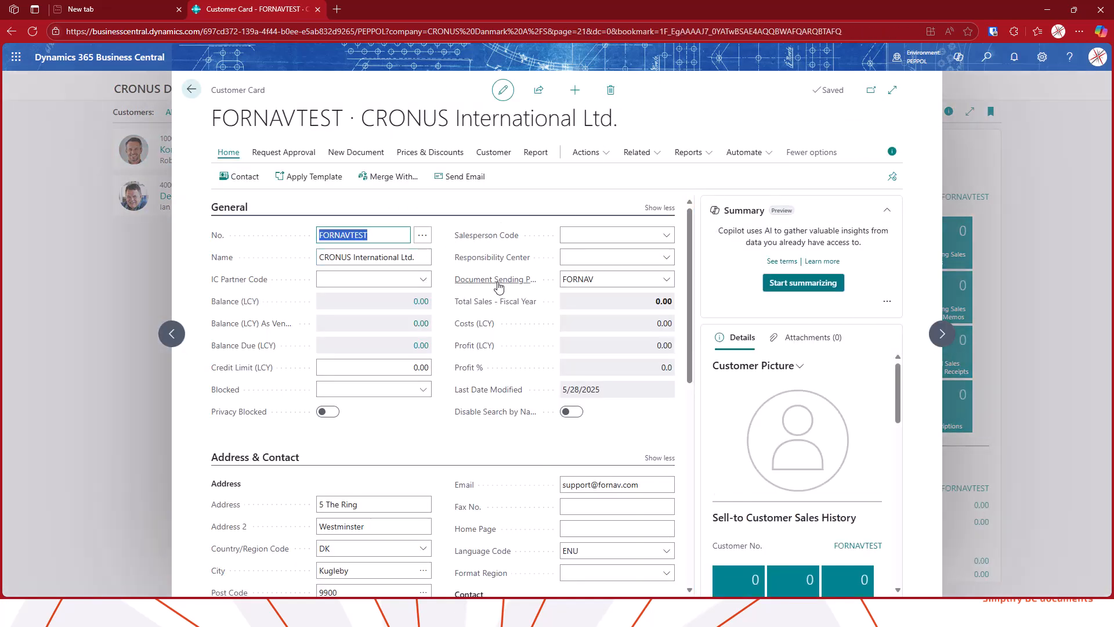
left_click(634, 281)
left_click(667, 280)
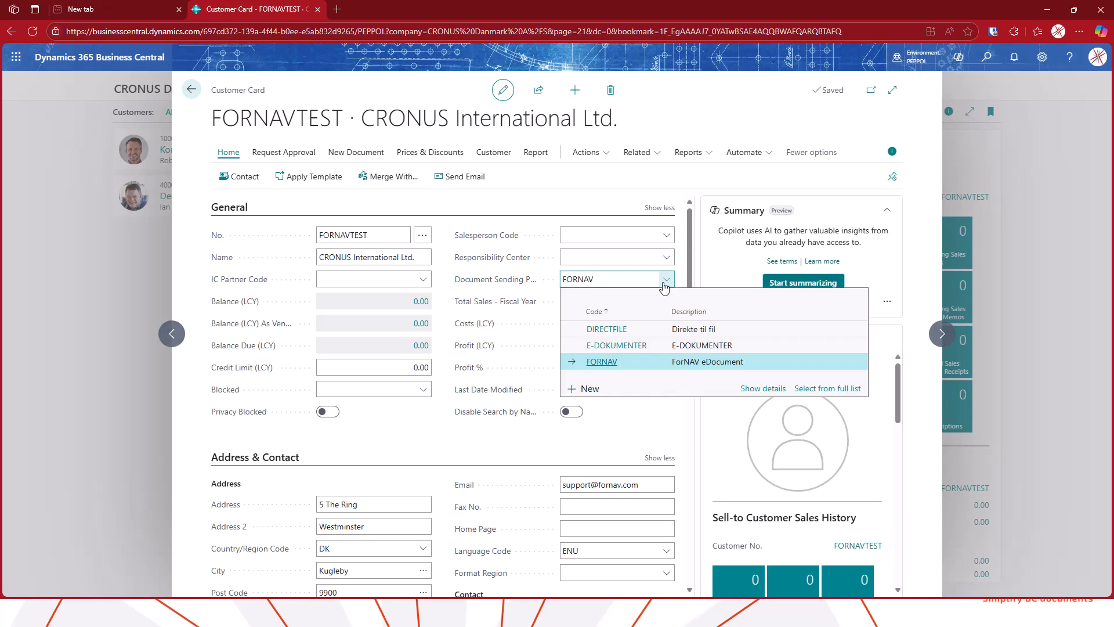
left_click(762, 388)
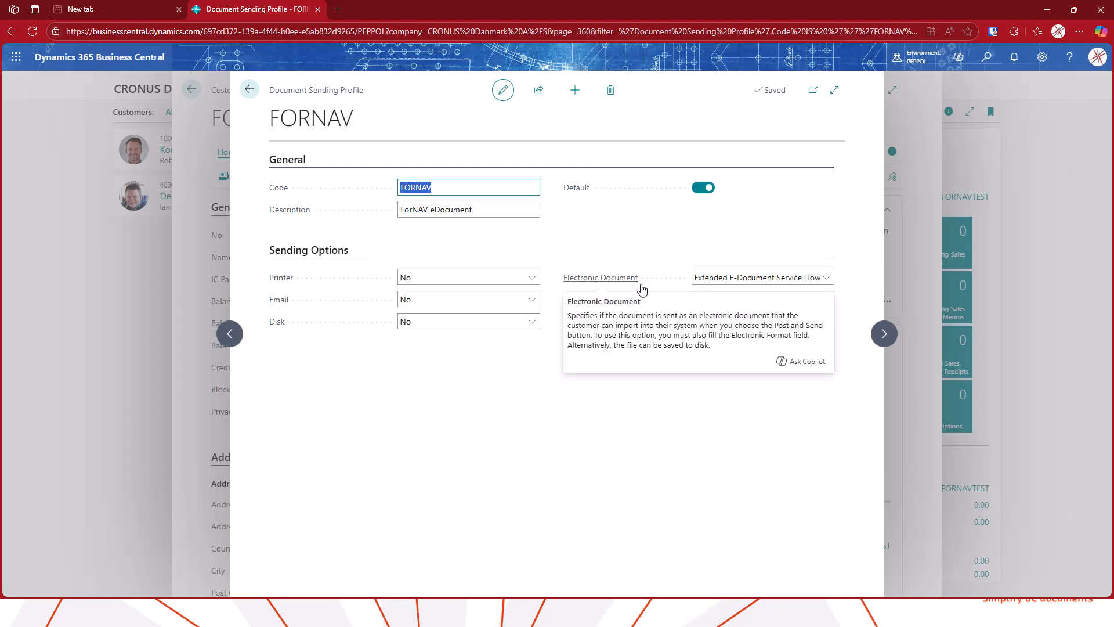
Set the FORNAV profile's Electronic Document option to Extended E-Document Service Flow with the FORNAV service, then close it
left_click(757, 284)
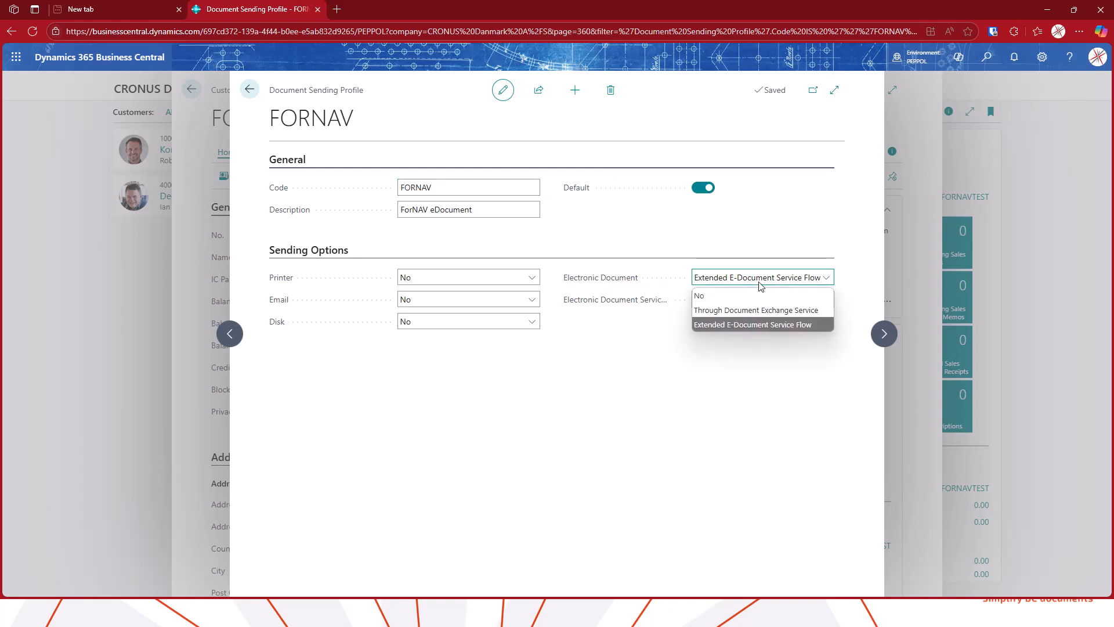
left_click(795, 365)
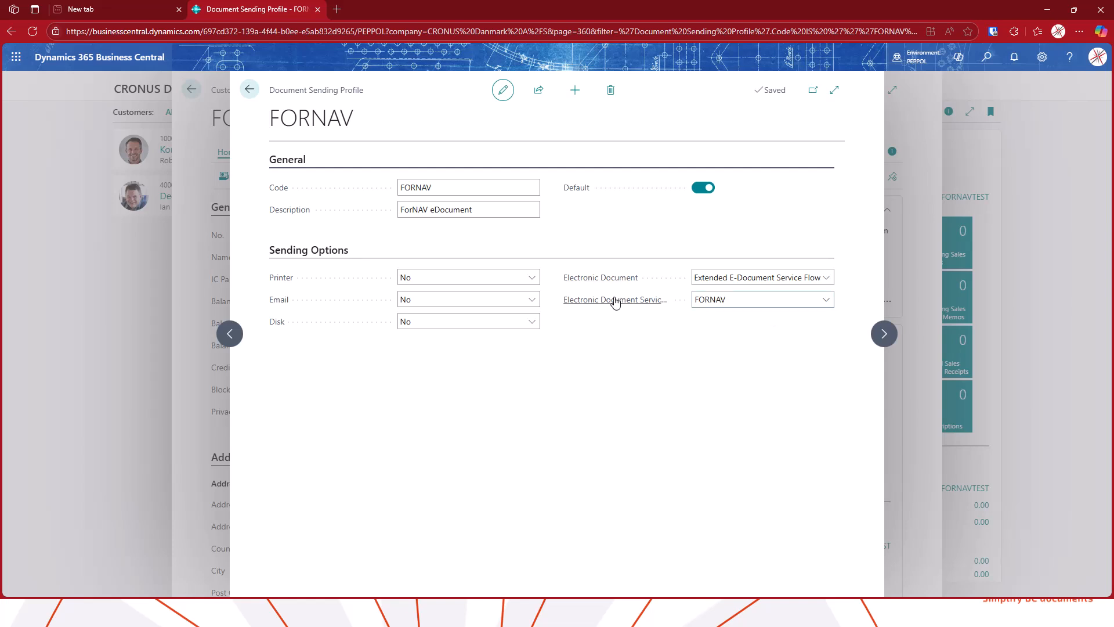
mouse_move(673, 304)
left_click(249, 90)
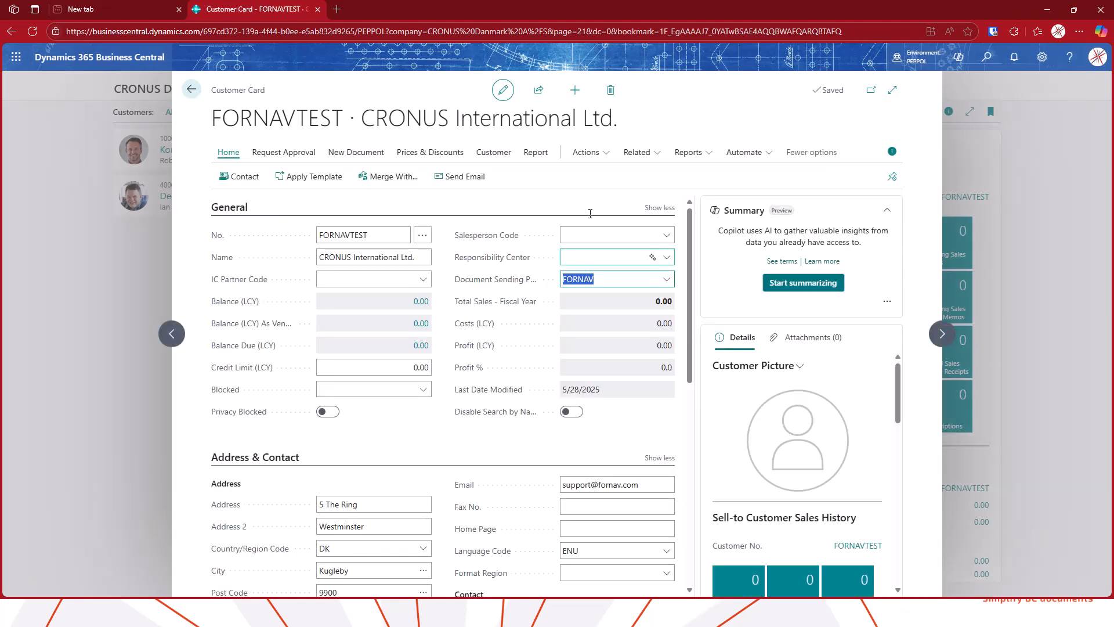
Create a new sales invoice for the customer with Your Reference set to coffeebreak
left_click(366, 153)
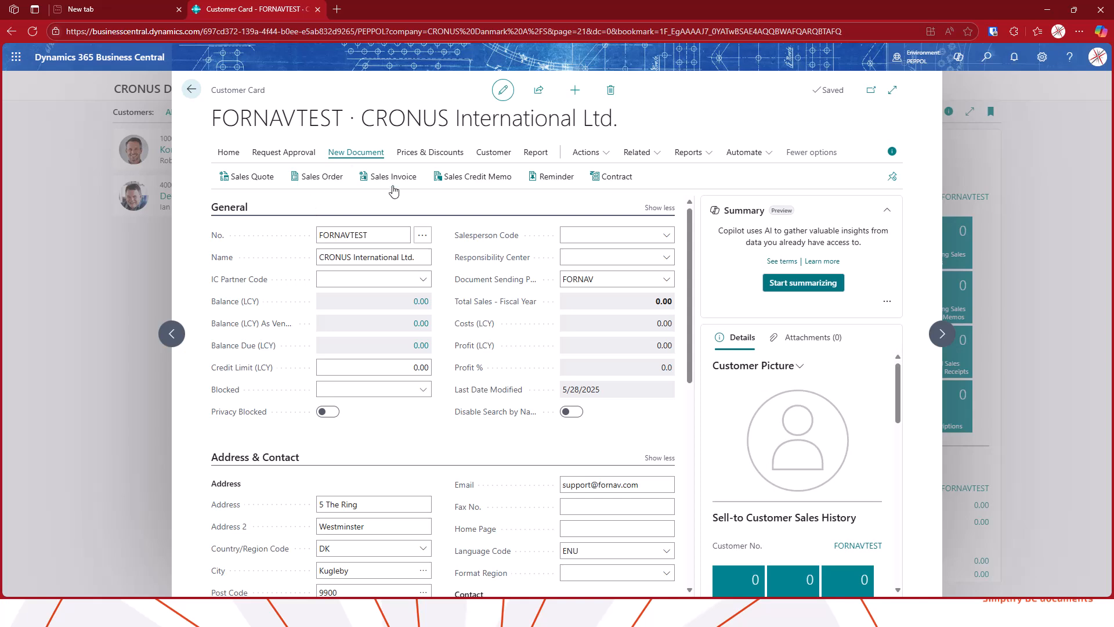
left_click(568, 257)
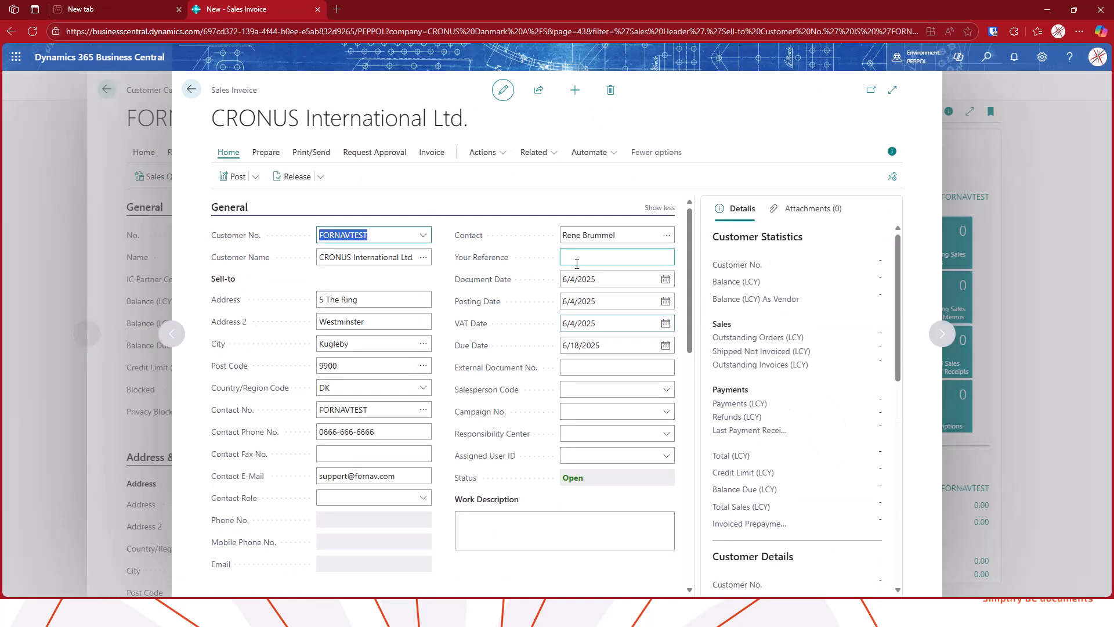
left_click(593, 257)
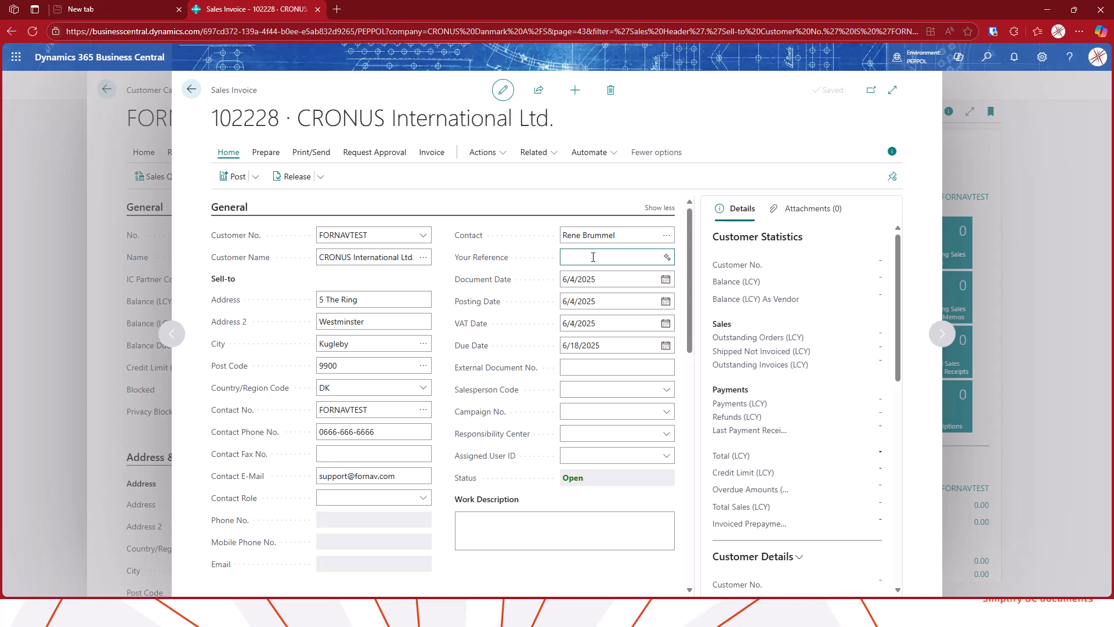
type("coffeebreak")
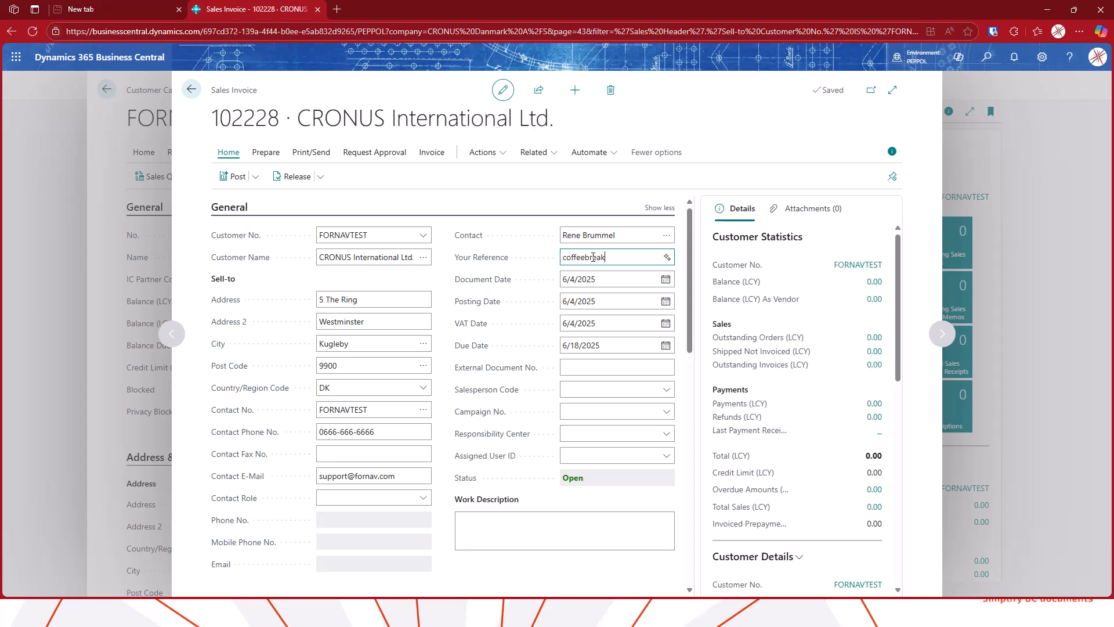
key("Tab")
Add an invoice line for item 1906-S ATHEN Skuffemodul with quantity 1
scroll(613, 254, "down", 1)
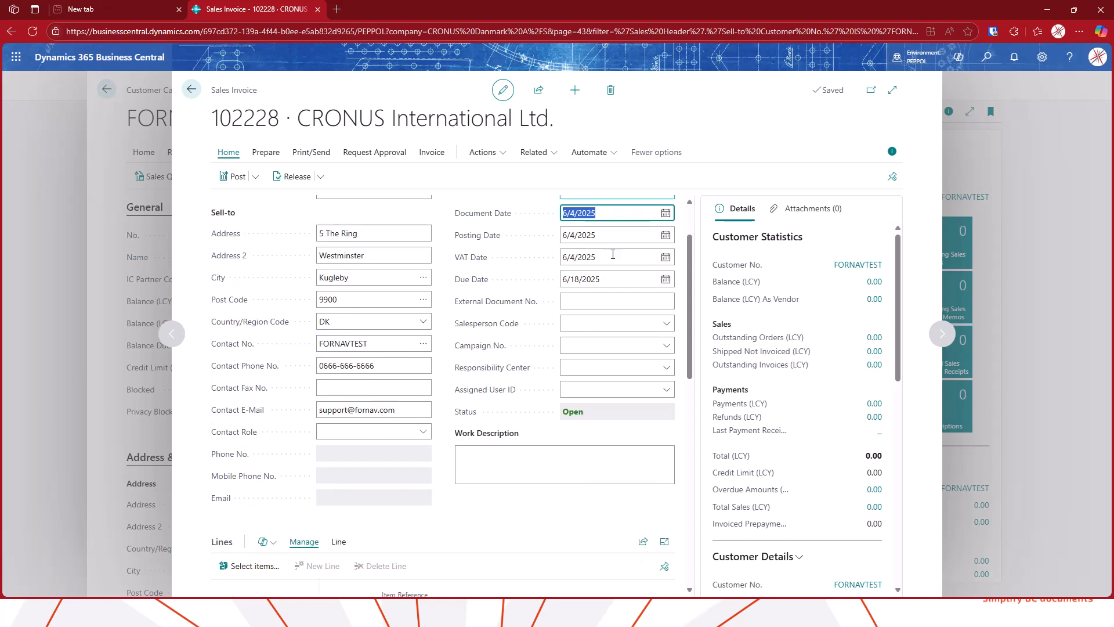
scroll(612, 254, "down", 3)
left_click(351, 454)
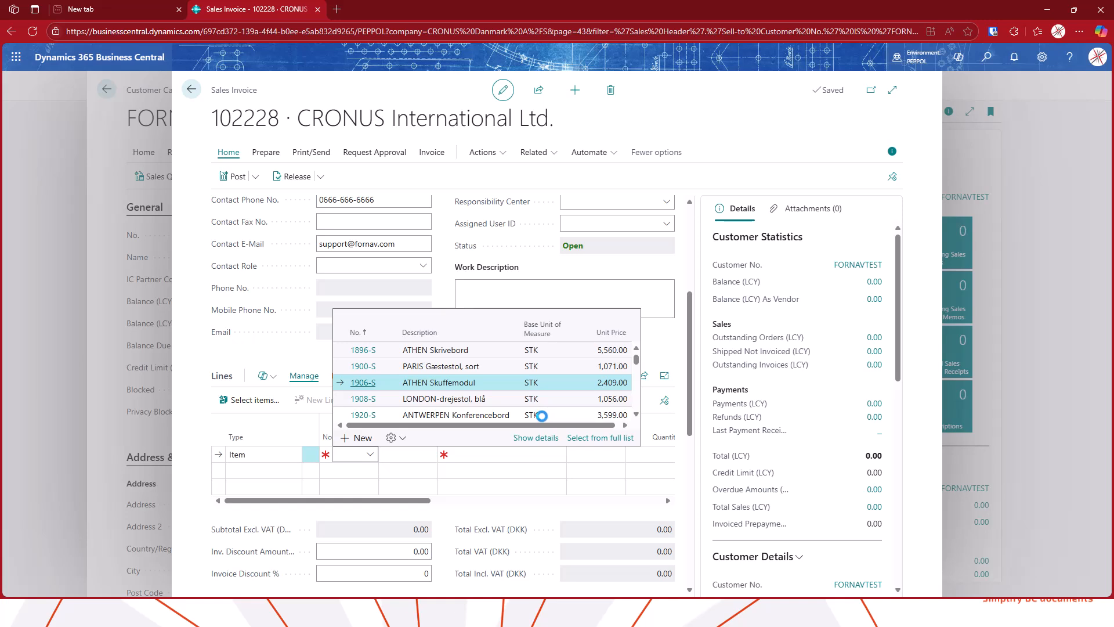
left_click(657, 458)
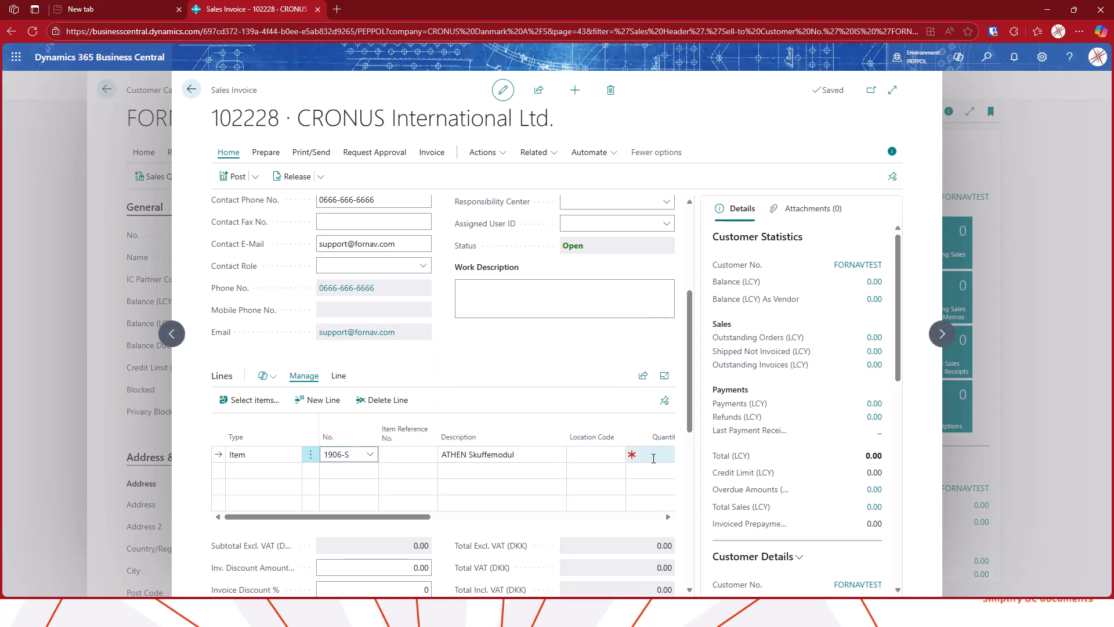
key("Down")
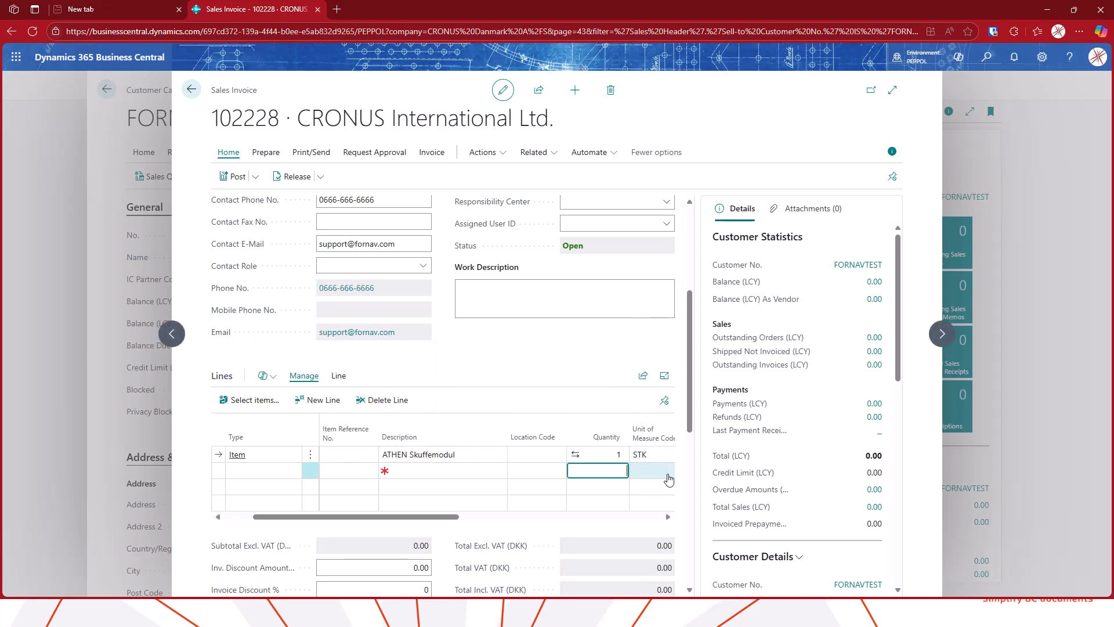
key("Up")
key("Left")
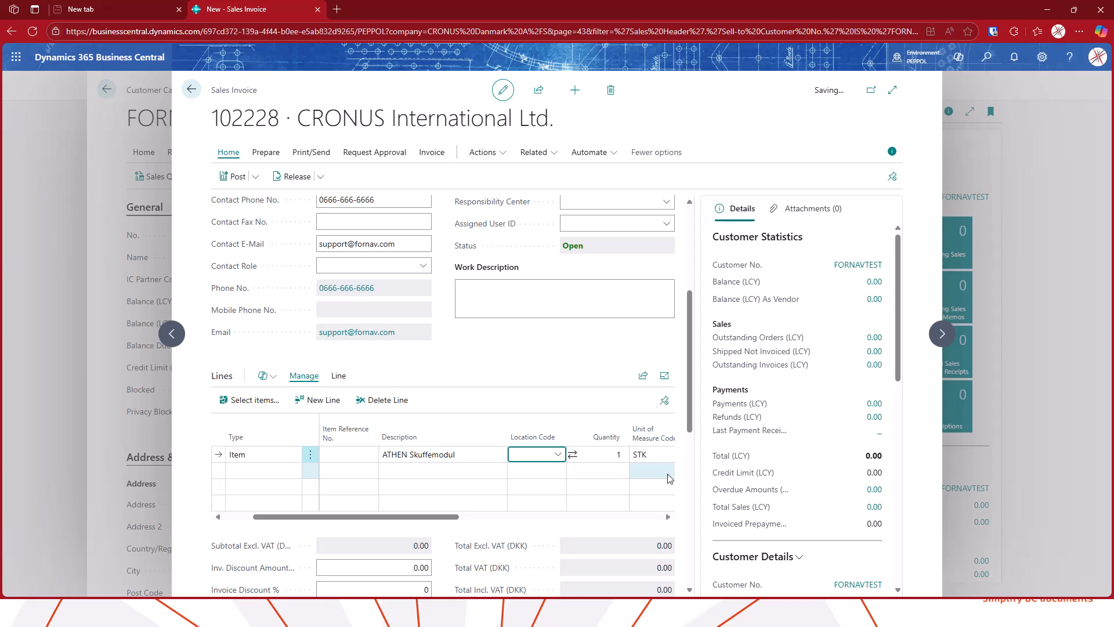
Post and send the invoice as an electronic document through the Extended E-Document Service Flow
scroll(646, 455, "up", 4)
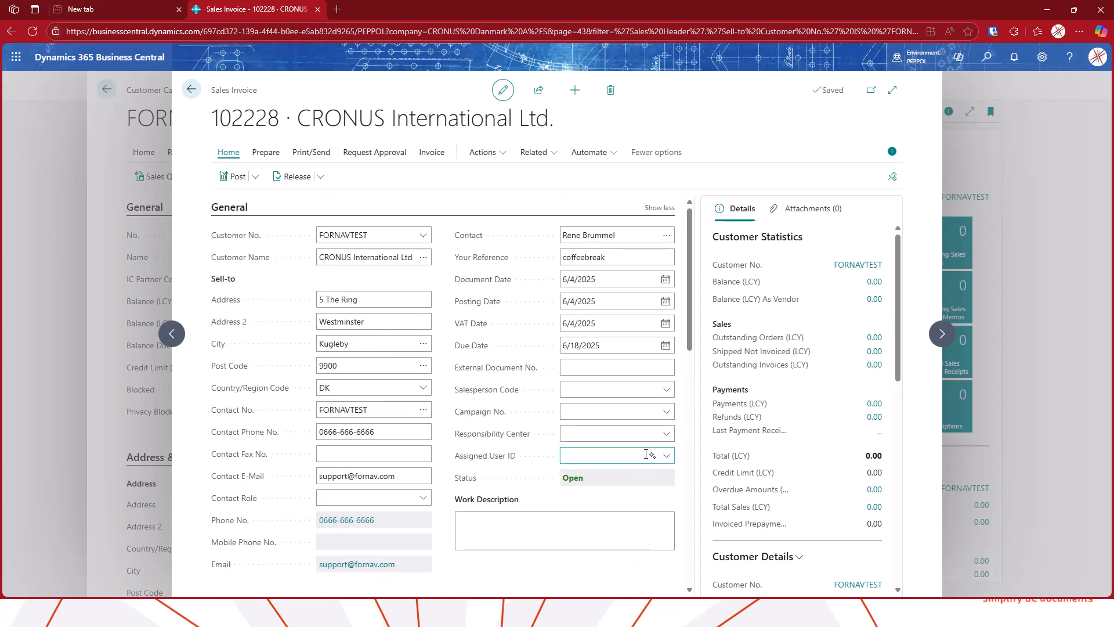
left_click(256, 176)
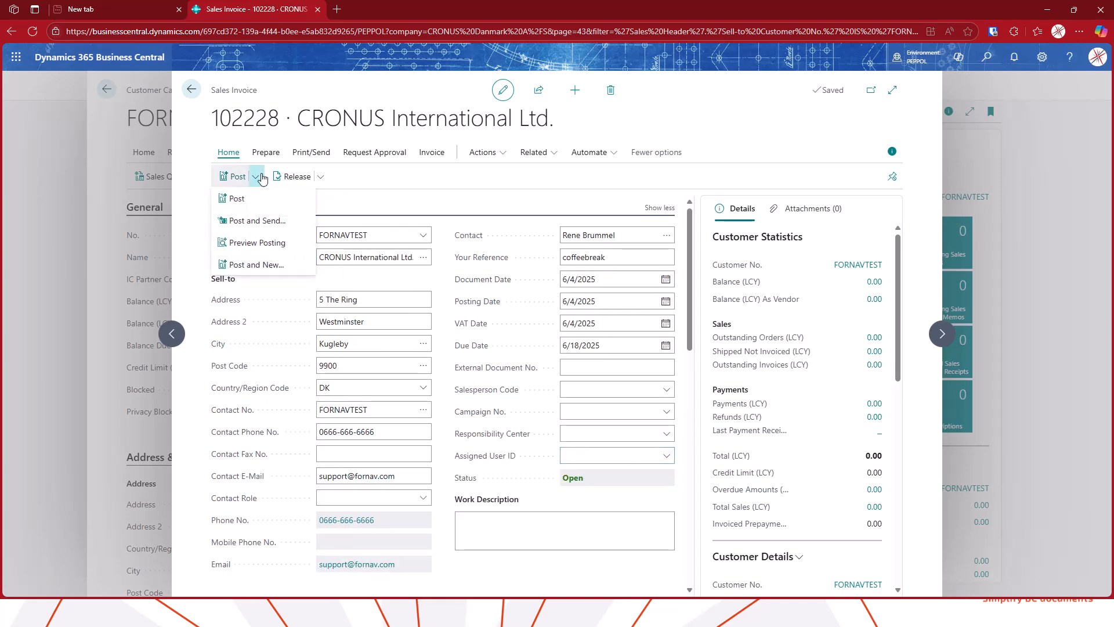
left_click(257, 221)
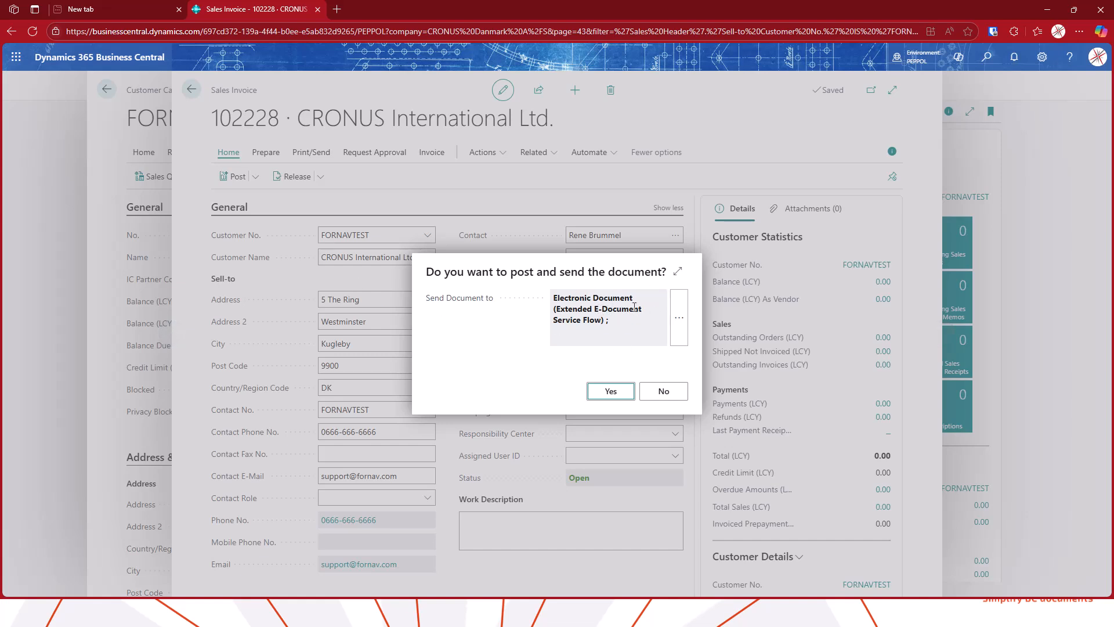
left_click(627, 391)
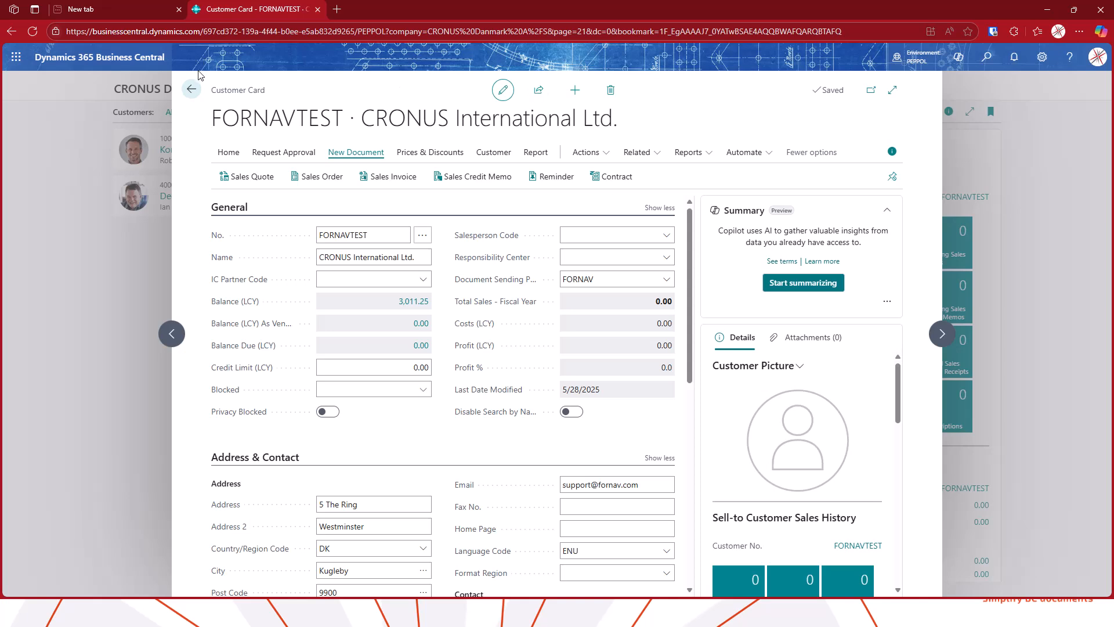
Open the ForNAV Peppol Setup page and its list of outgoing documents
left_click(192, 88)
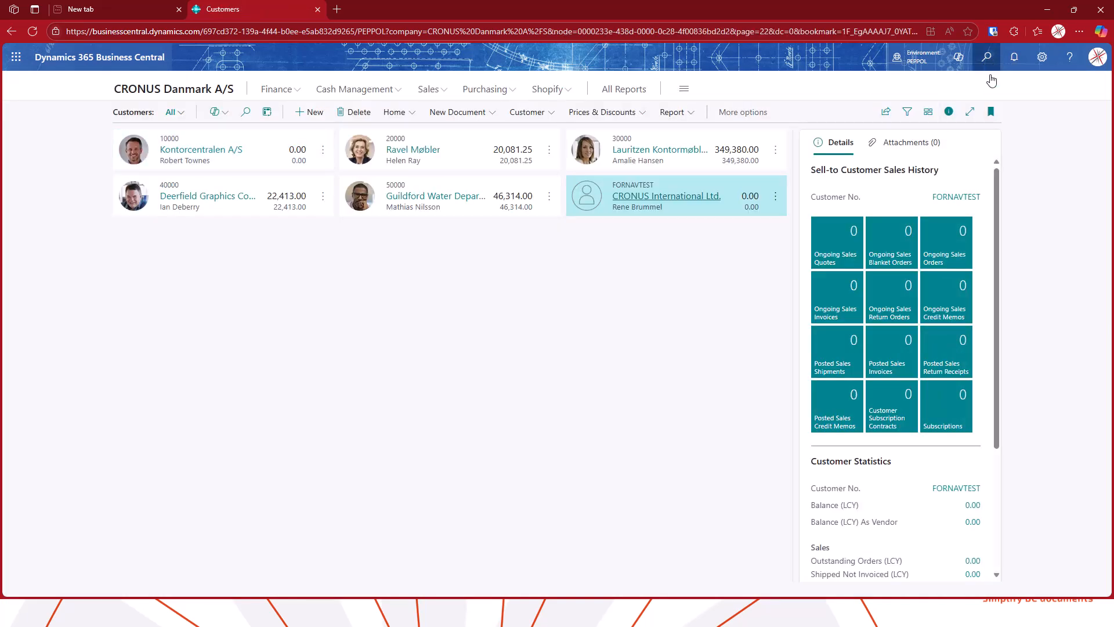
left_click(986, 57)
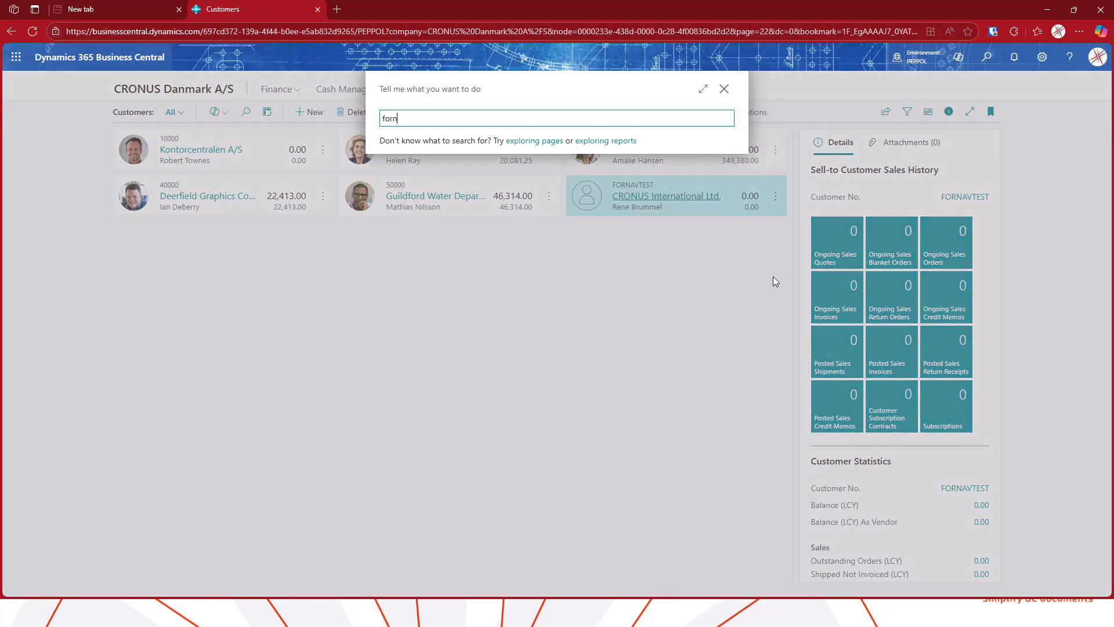
type("forn set")
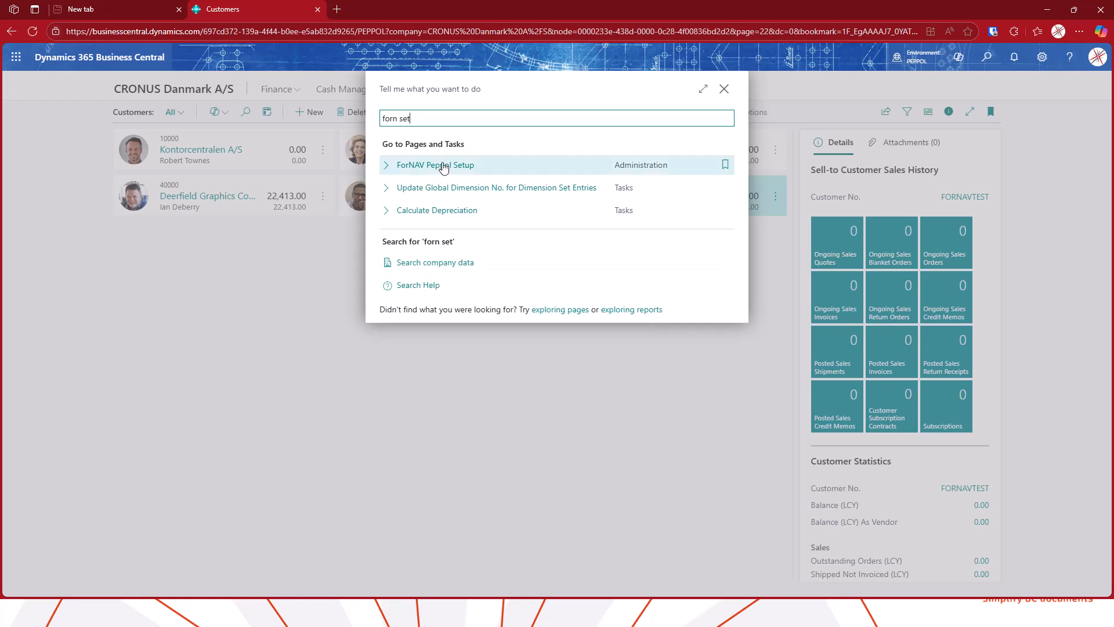
left_click(444, 167)
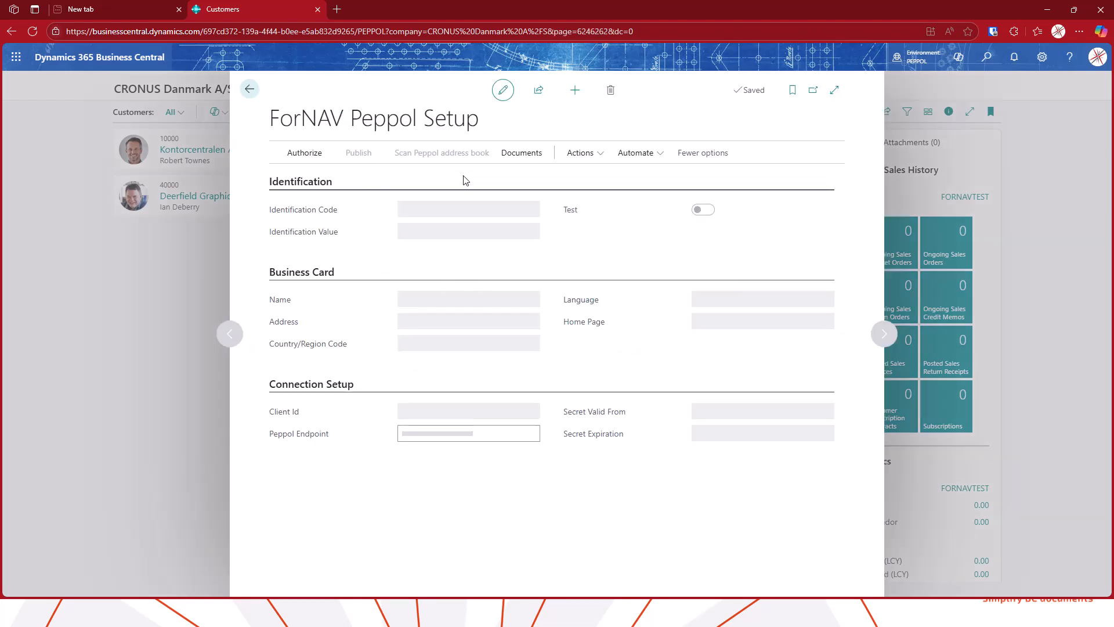
left_click(522, 155)
left_click(310, 180)
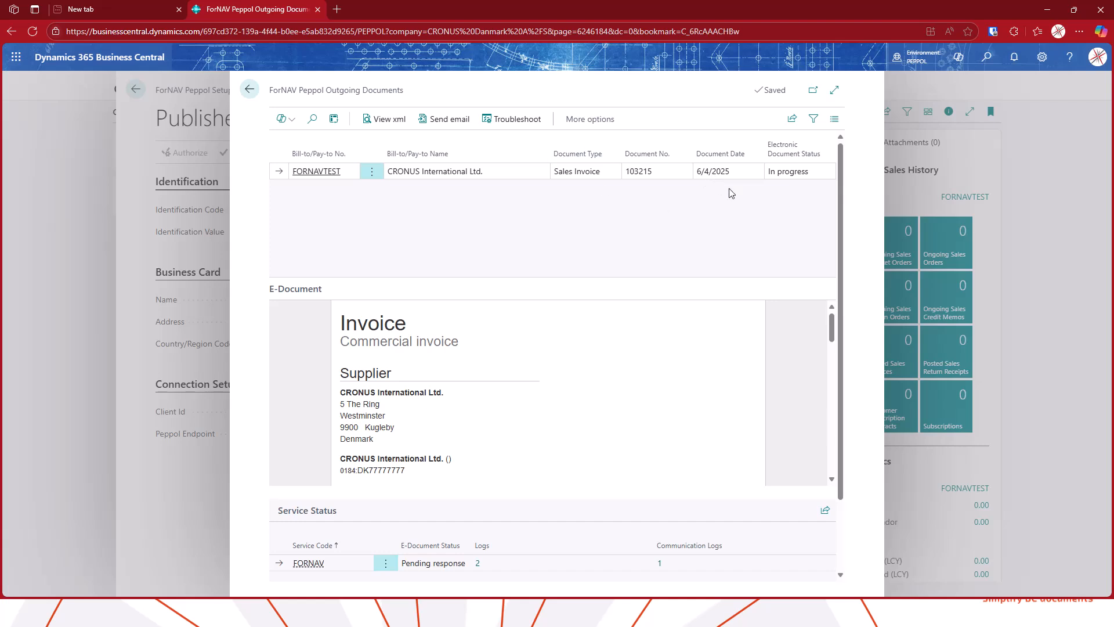
Review the E-Document logs of the outgoing sales invoice's FORNAV service status
scroll(644, 302, "down", 1)
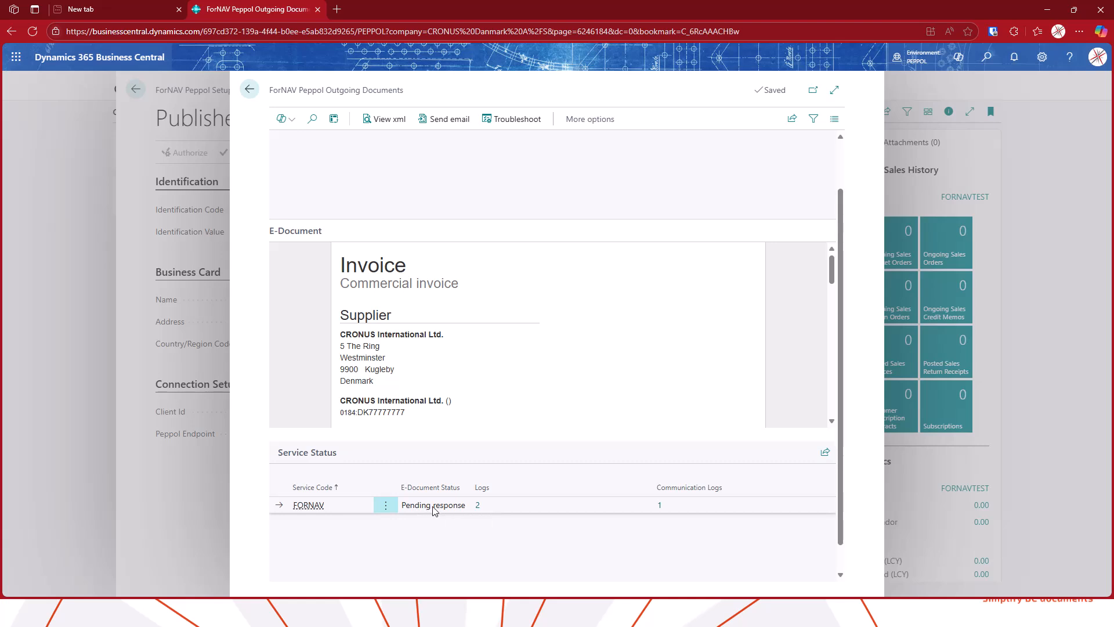
left_click(478, 506)
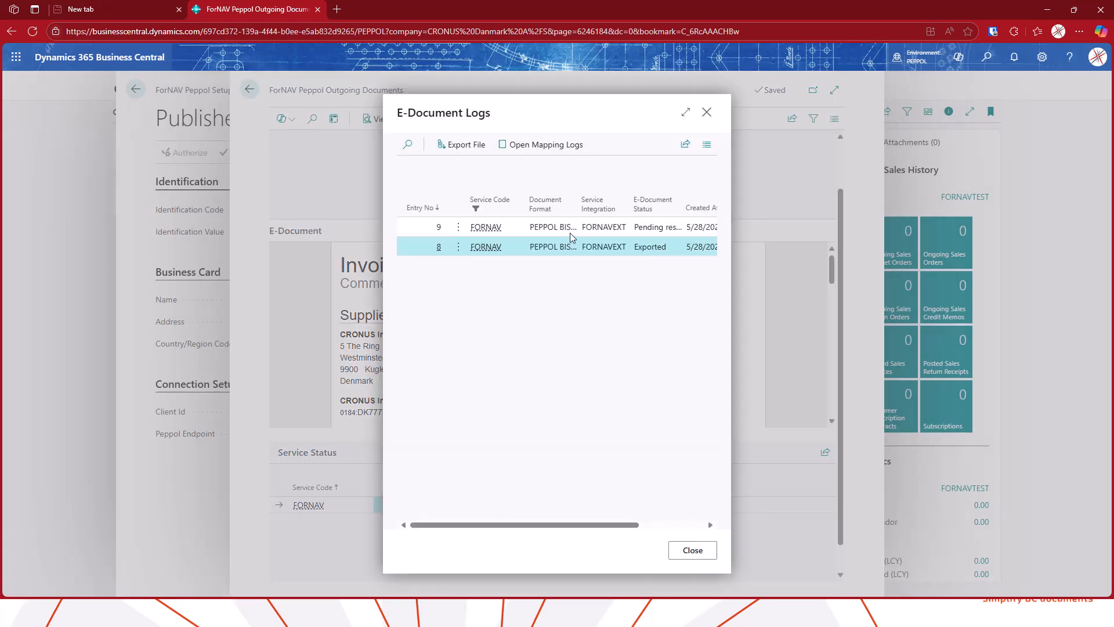
left_click(707, 112)
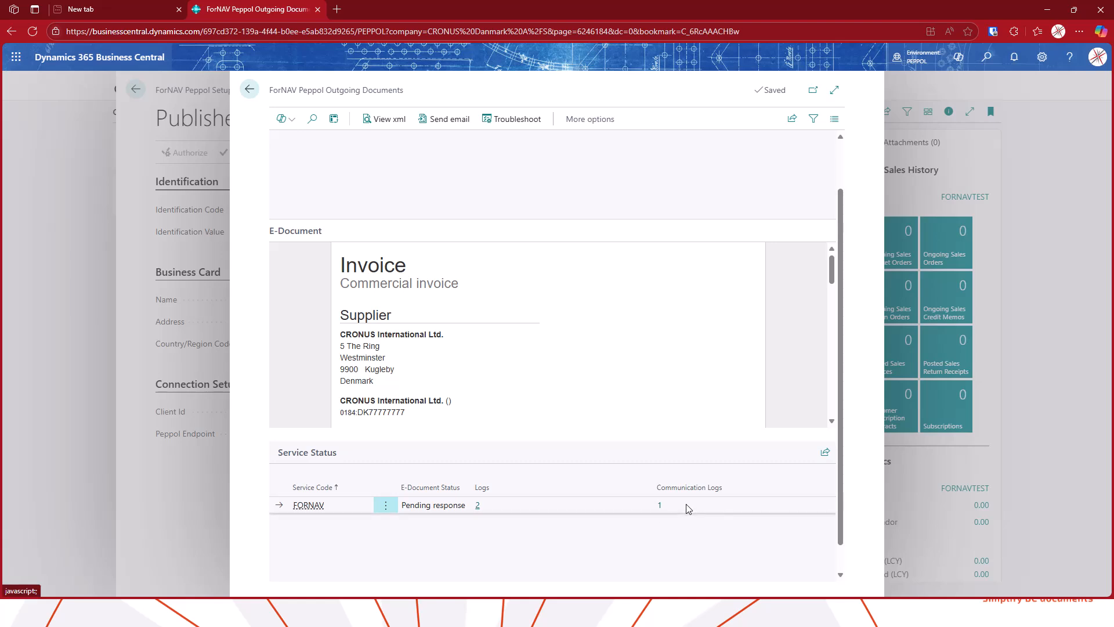
left_click(249, 90)
left_click(522, 153)
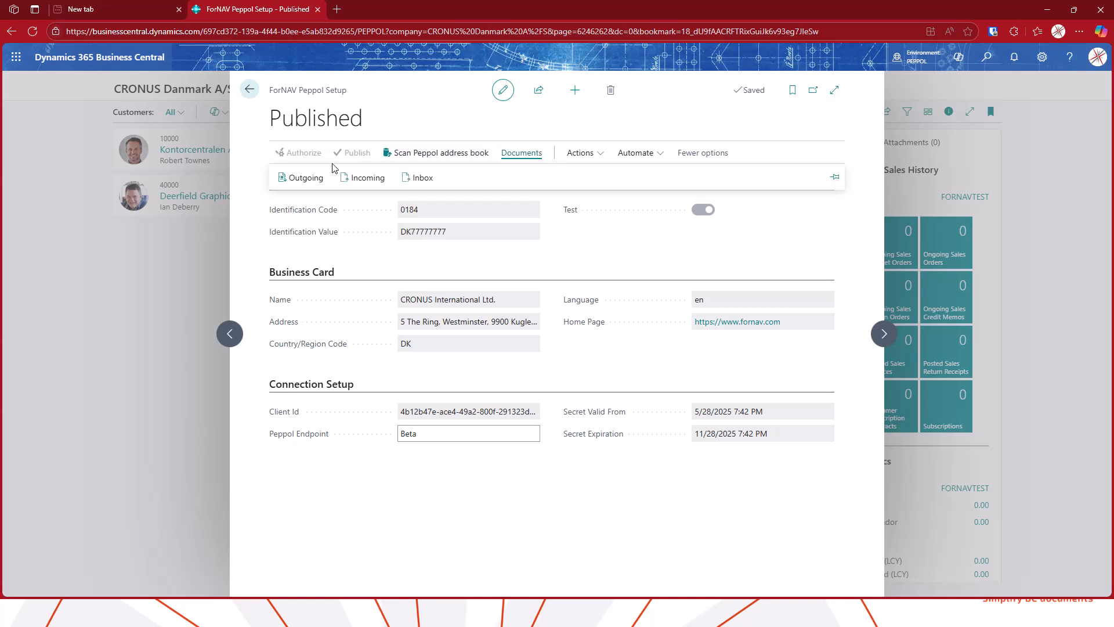
left_click(293, 178)
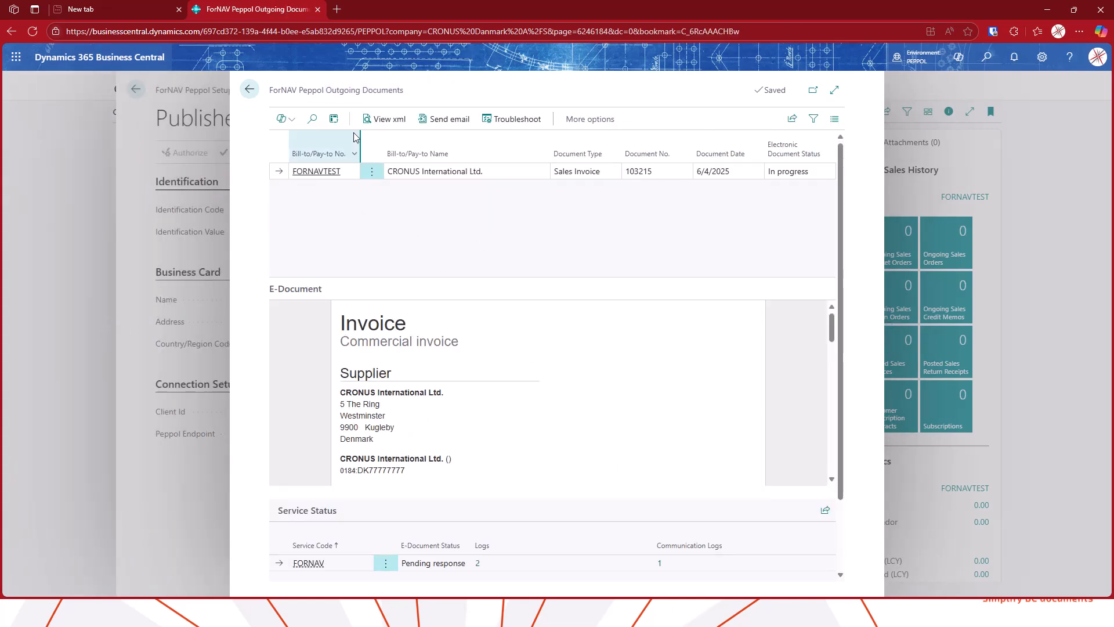
left_click(251, 91)
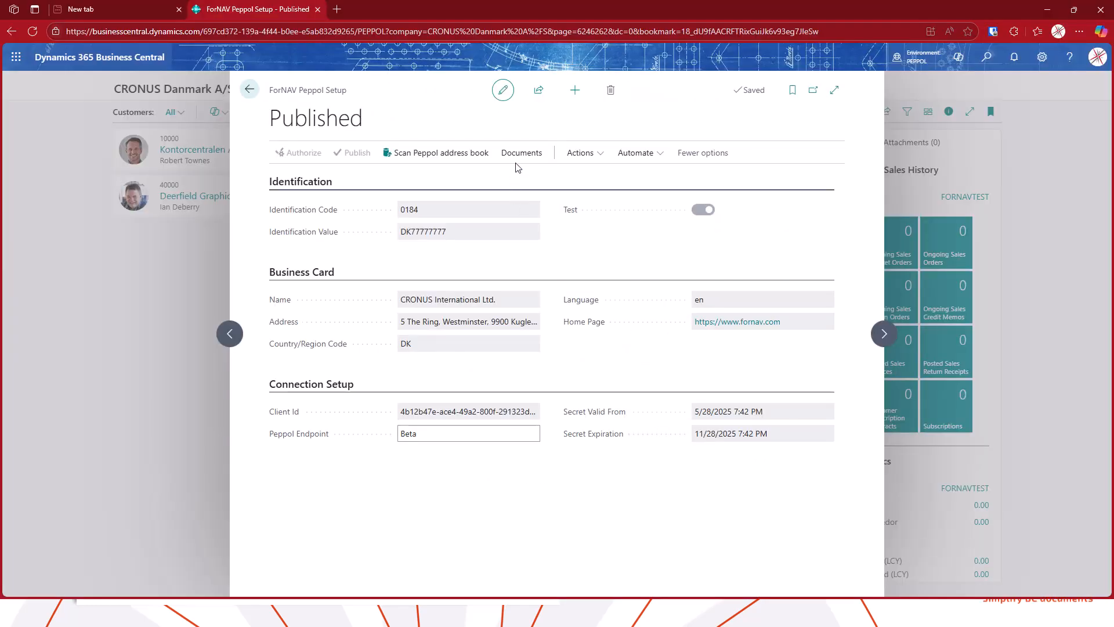
Open the incoming Peppol documents and scroll through the received invoice's preview
left_click(520, 154)
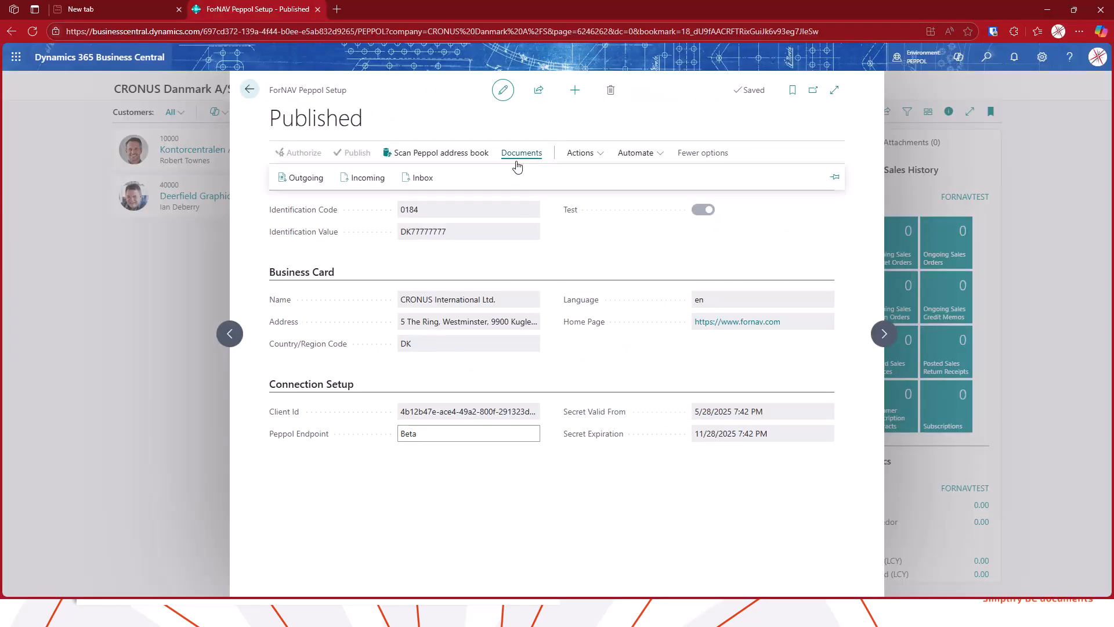
left_click(368, 178)
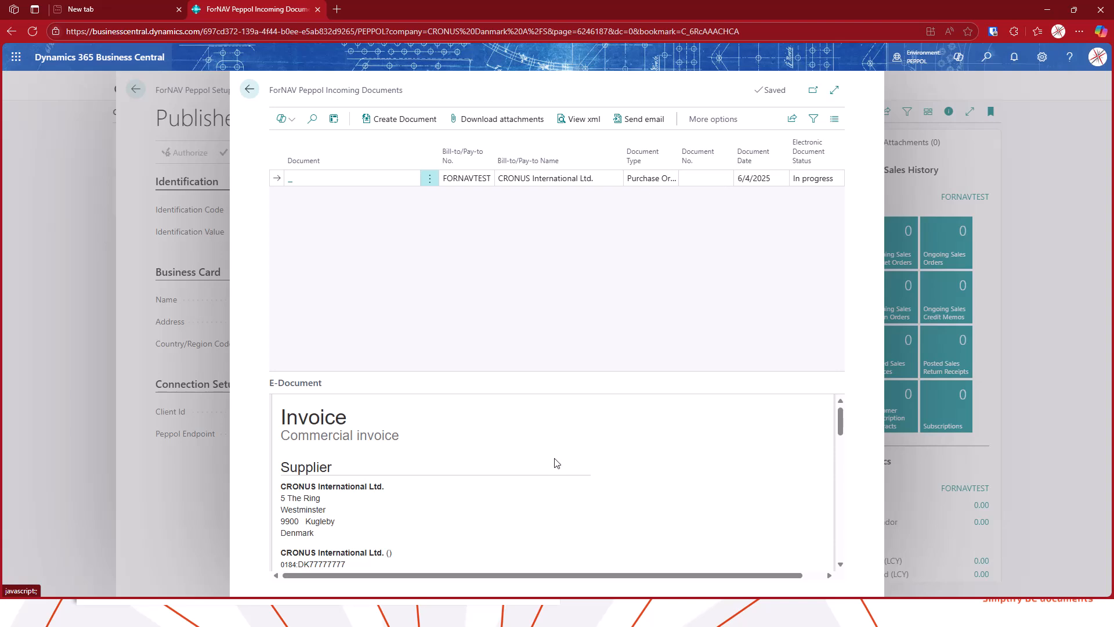
scroll(444, 478, "down", 6)
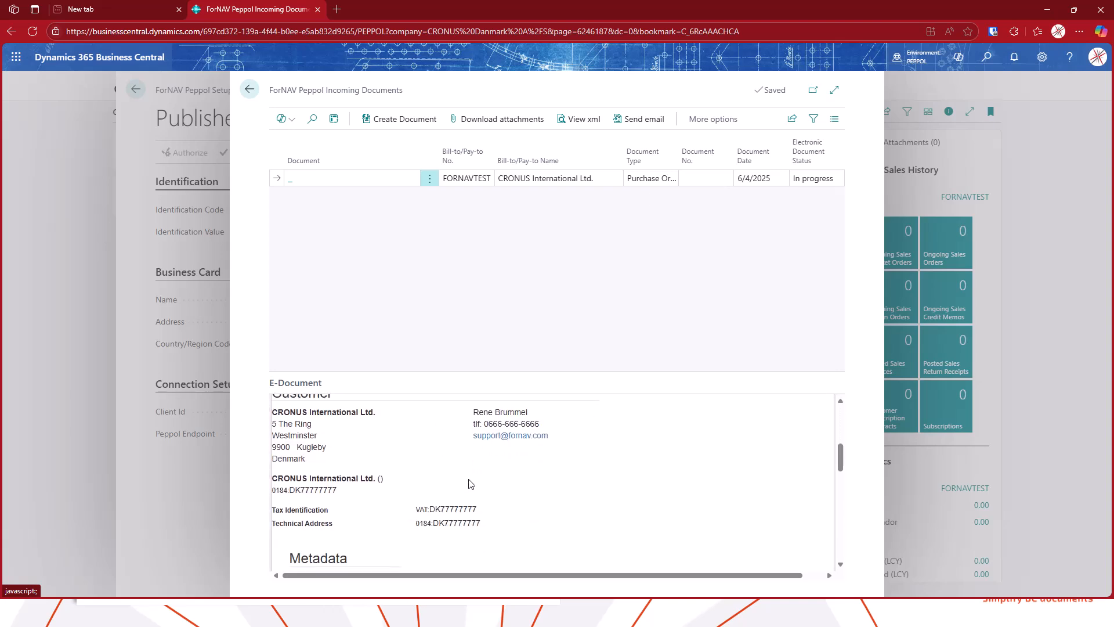
scroll(544, 473, "down", 10)
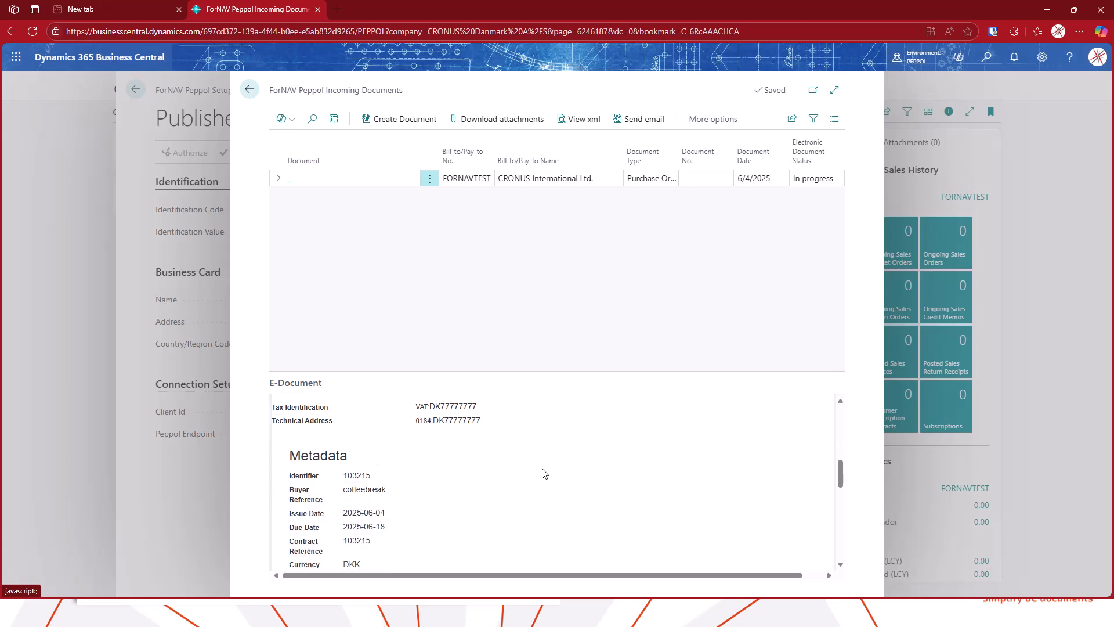
scroll(544, 473, "down", 3)
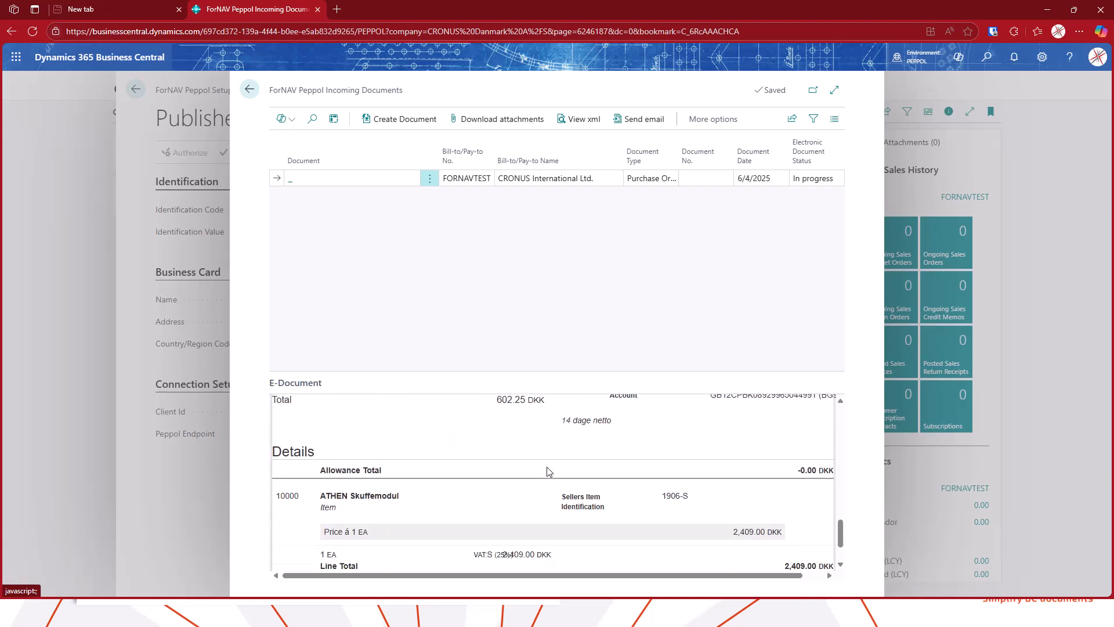
scroll(557, 477, "up", 20)
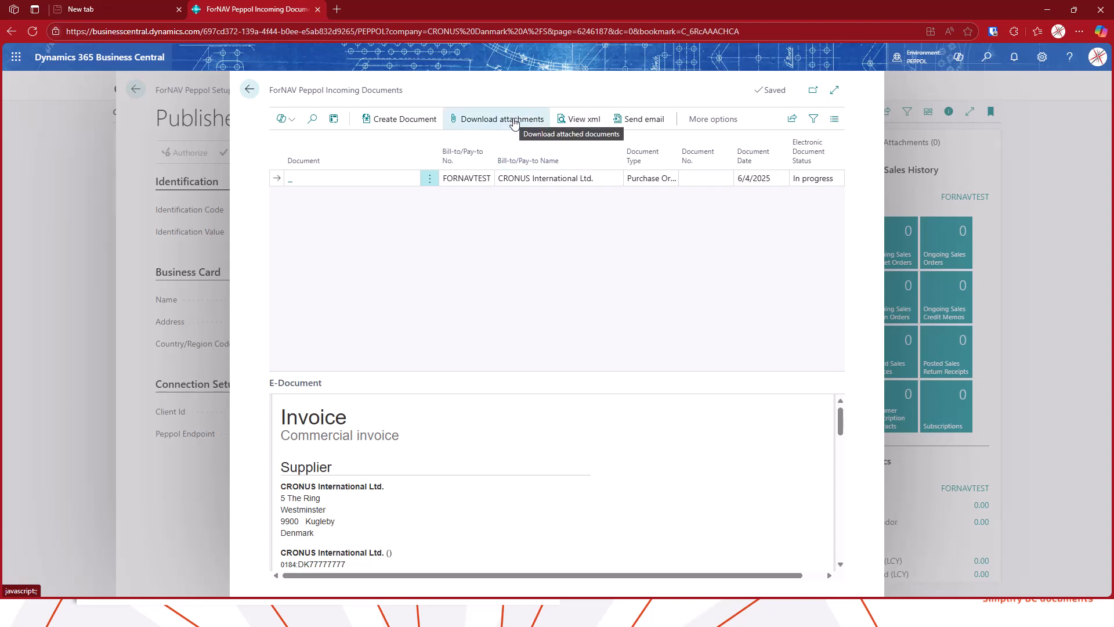
View the XML content of the incoming Peppol document
left_click(590, 126)
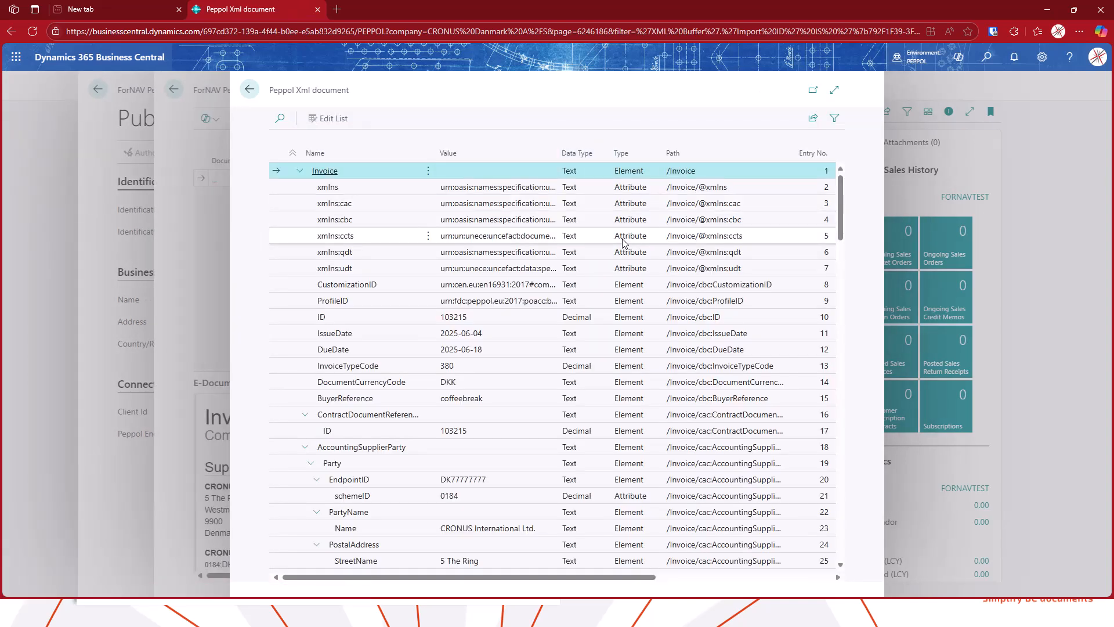
scroll(575, 267, "down", 6)
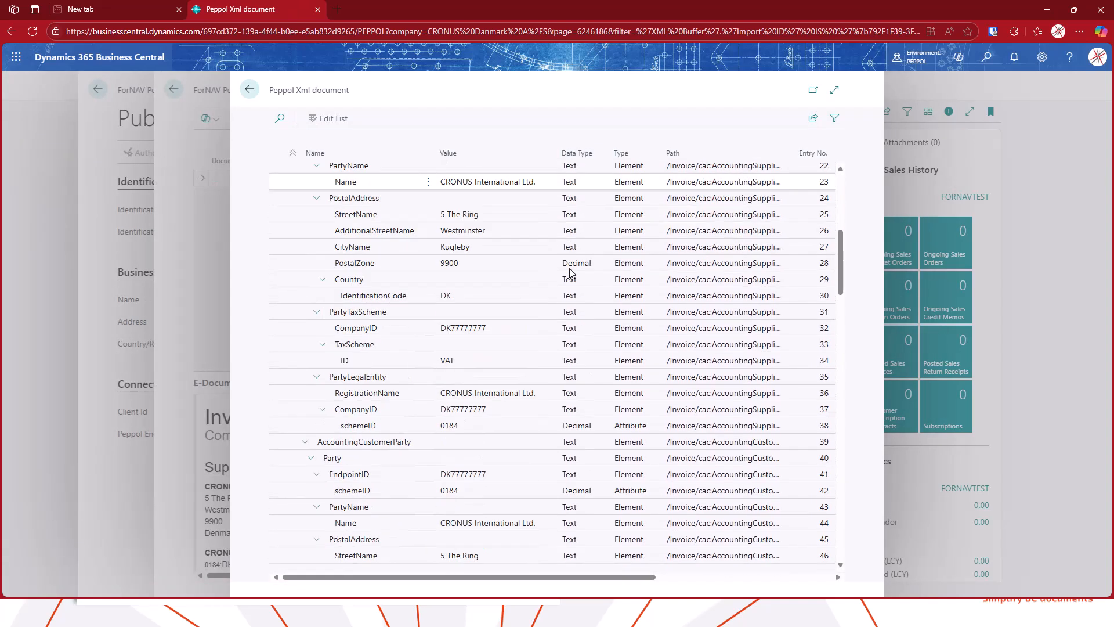
scroll(571, 271, "down", 2)
scroll(571, 261, "up", 9)
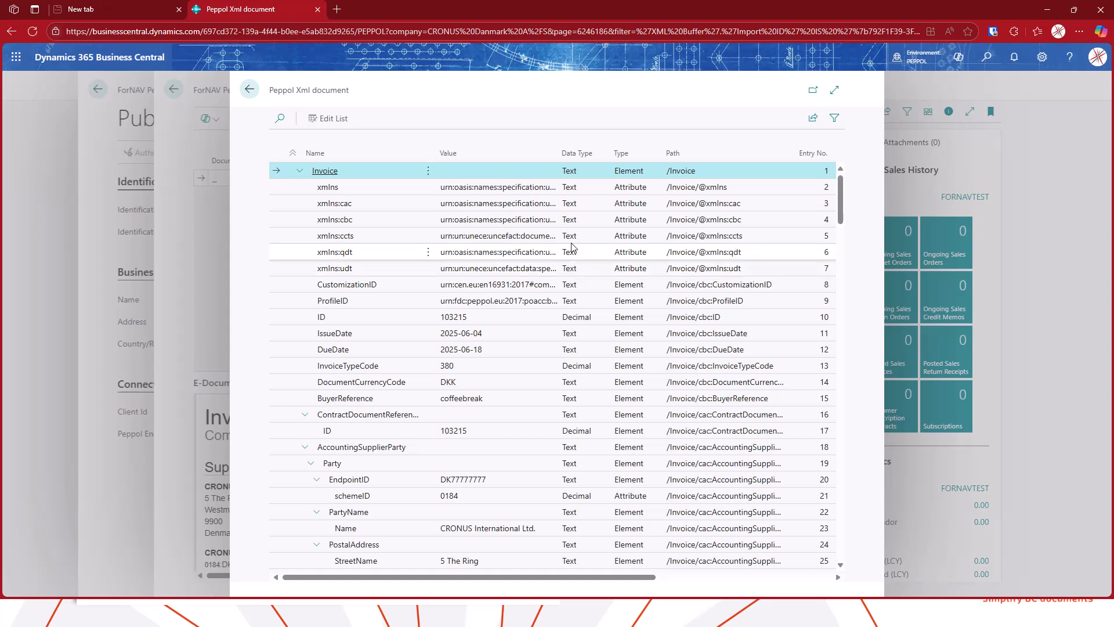
Create a purchase order from the incoming Peppol document
left_click(250, 90)
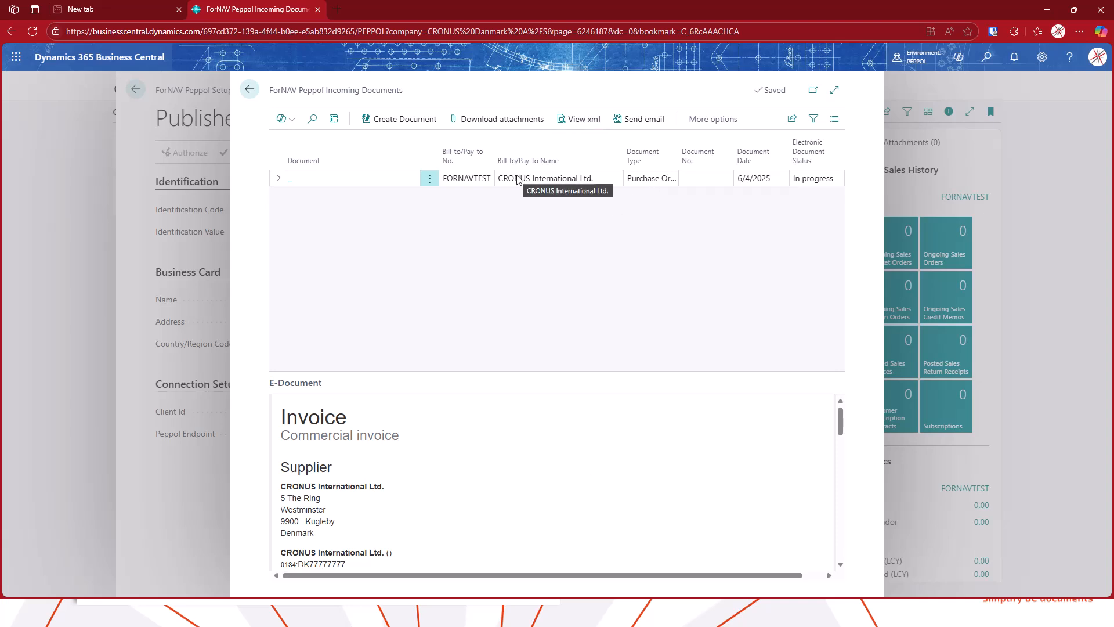
left_click(405, 119)
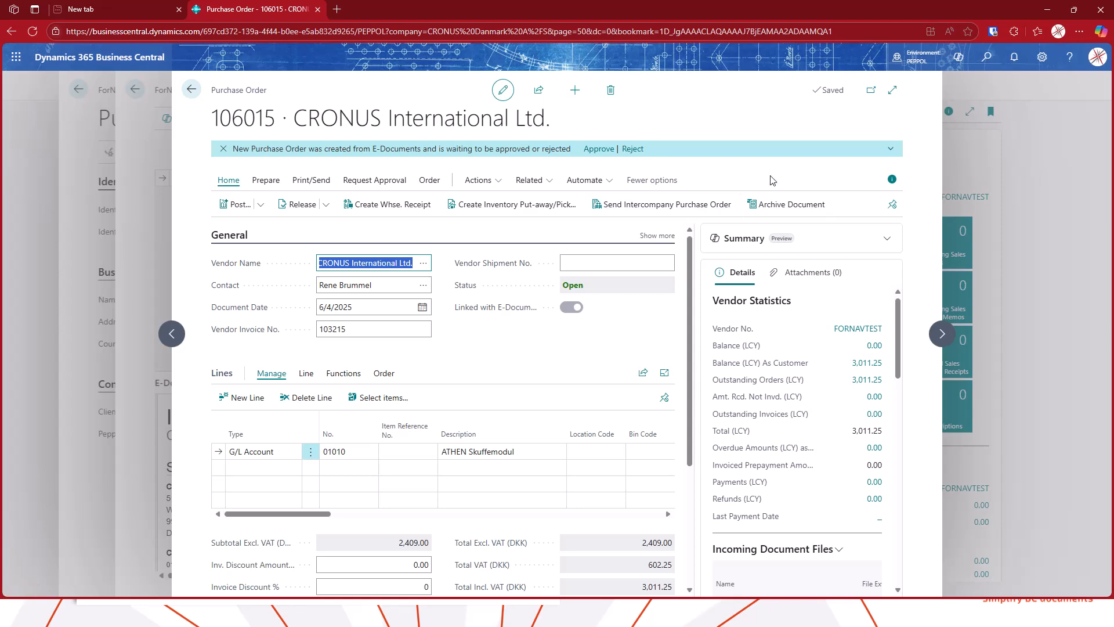
left_click(479, 180)
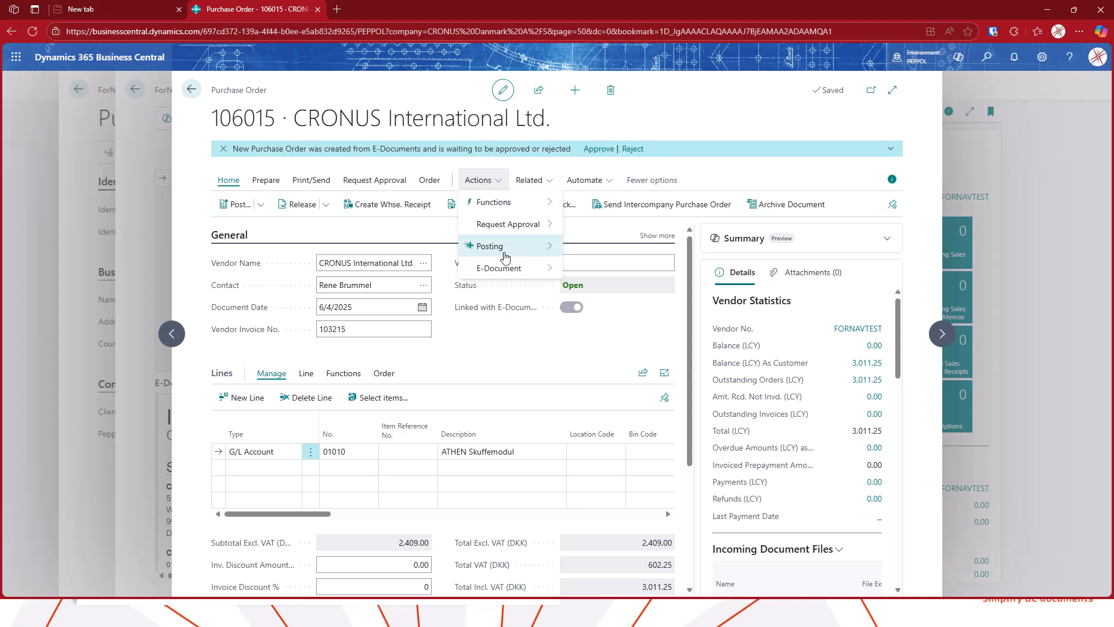
mouse_move(537, 264)
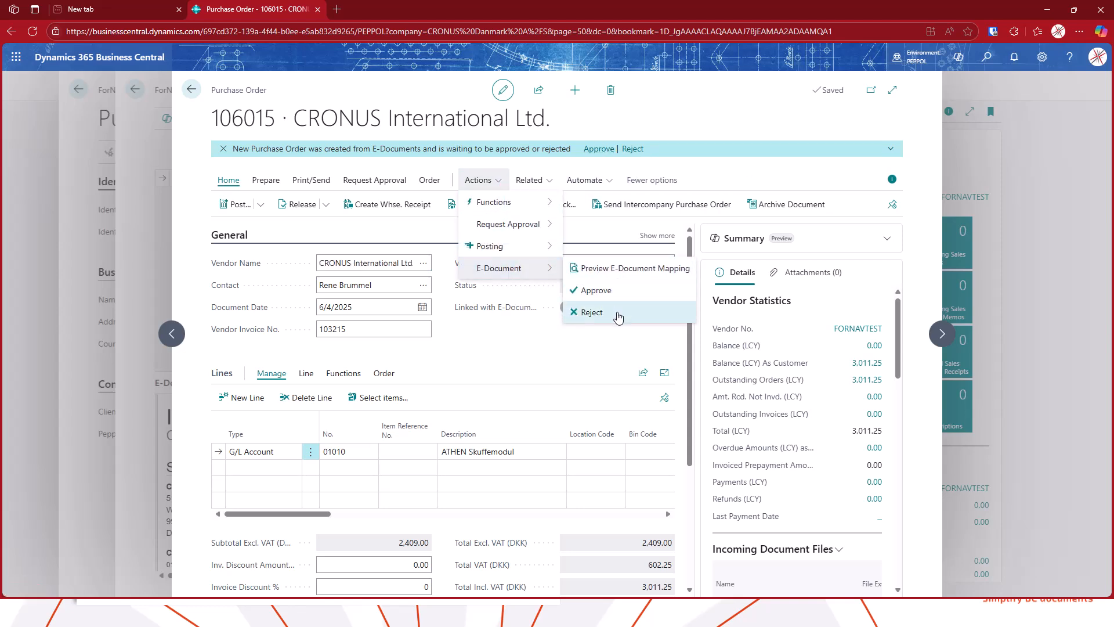
left_click(629, 269)
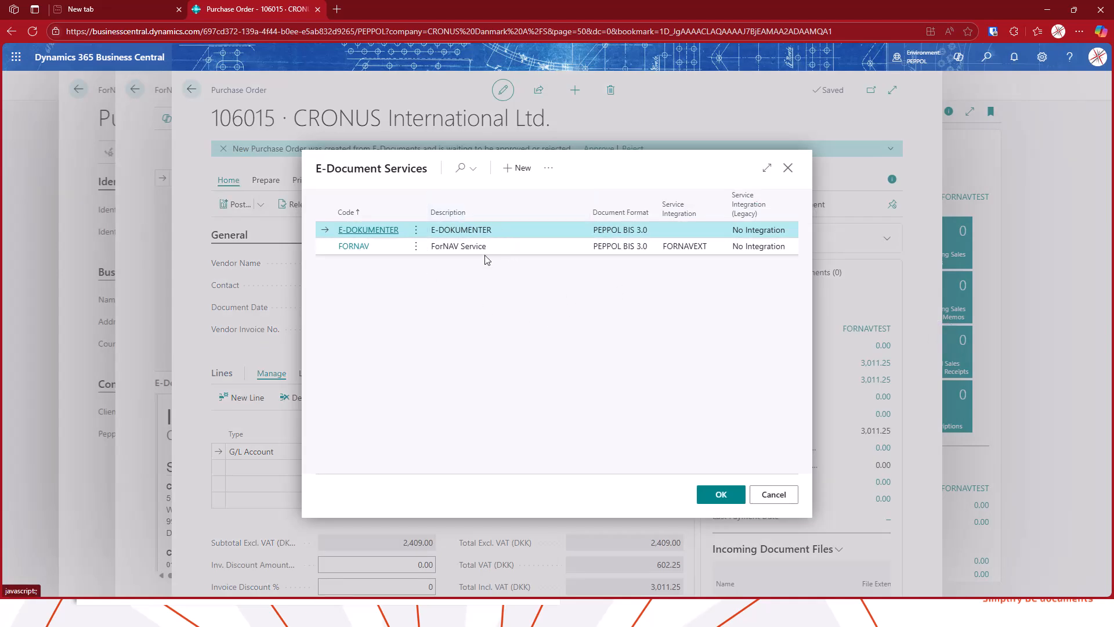
left_click(774, 495)
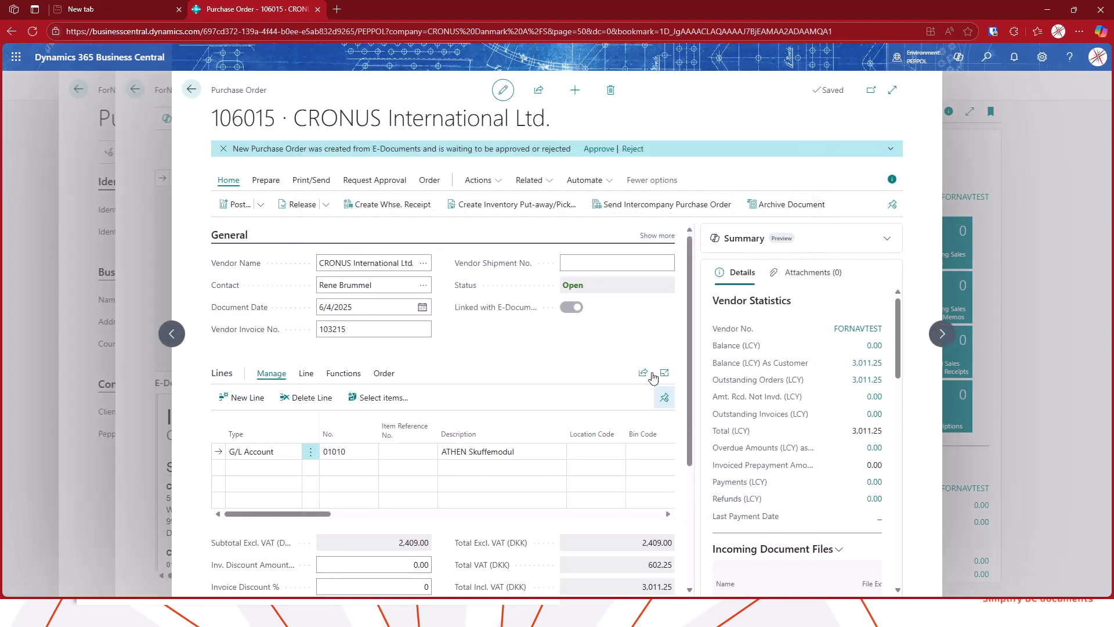
Approve the purchase order created from the e-document and return to the customer list
left_click(608, 154)
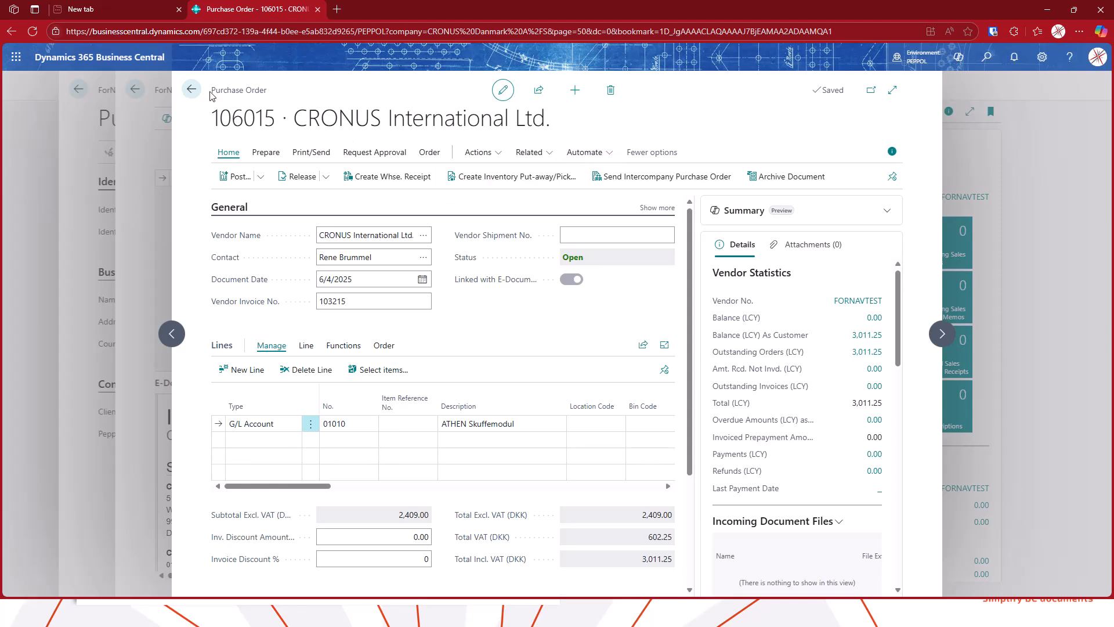
left_click(192, 90)
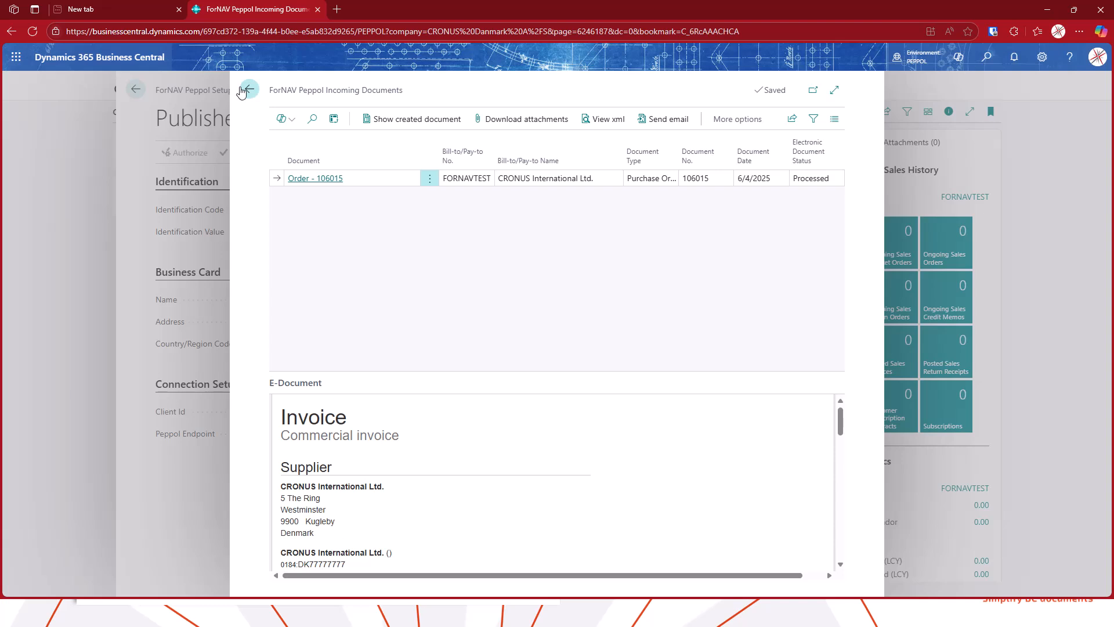
left_click(242, 90)
left_click(243, 90)
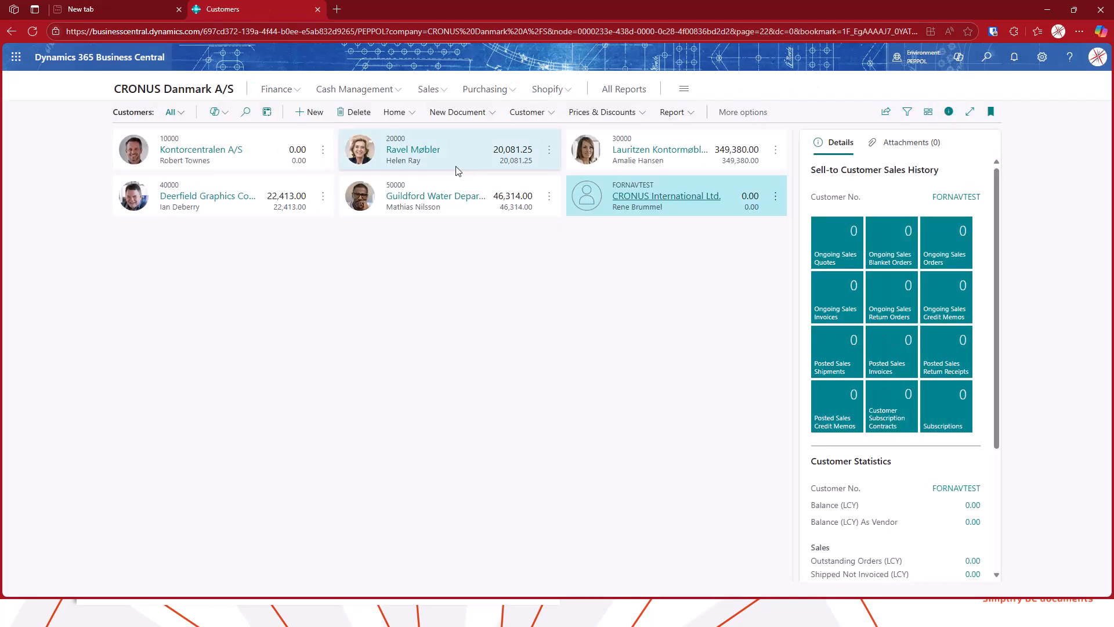
Open purchase order 106015 from the purchase orders list to review it
left_click(485, 88)
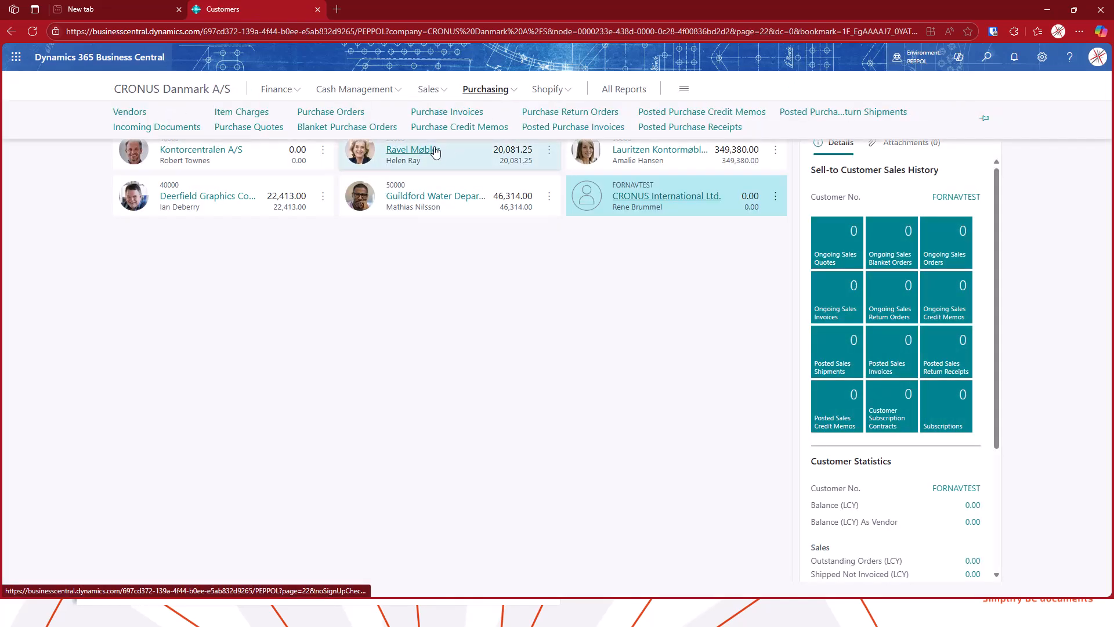
left_click(361, 114)
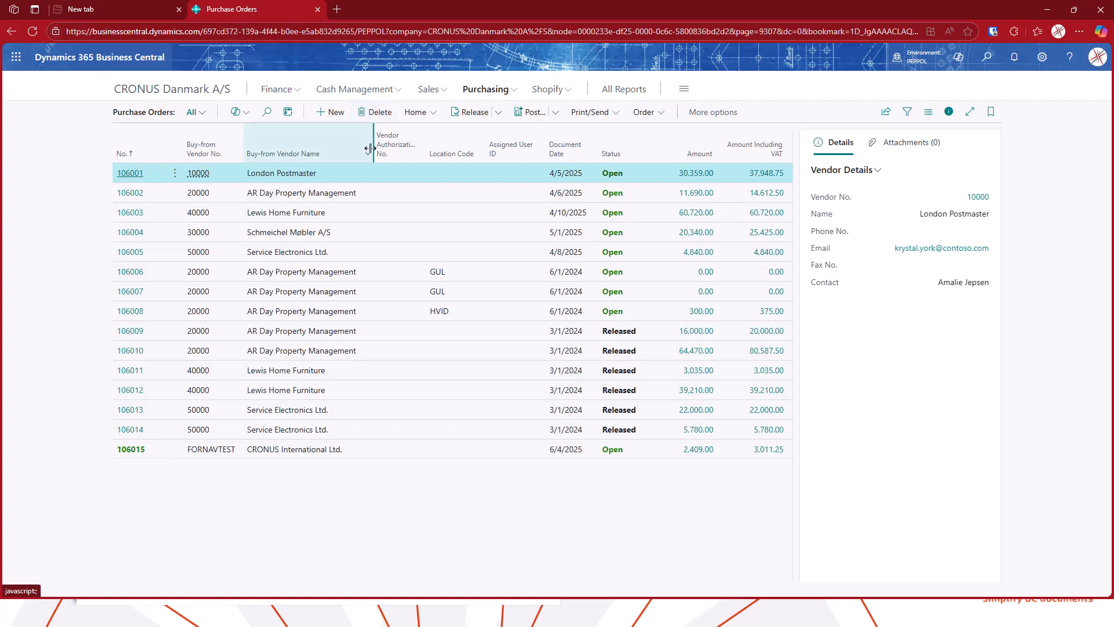
left_click(367, 449)
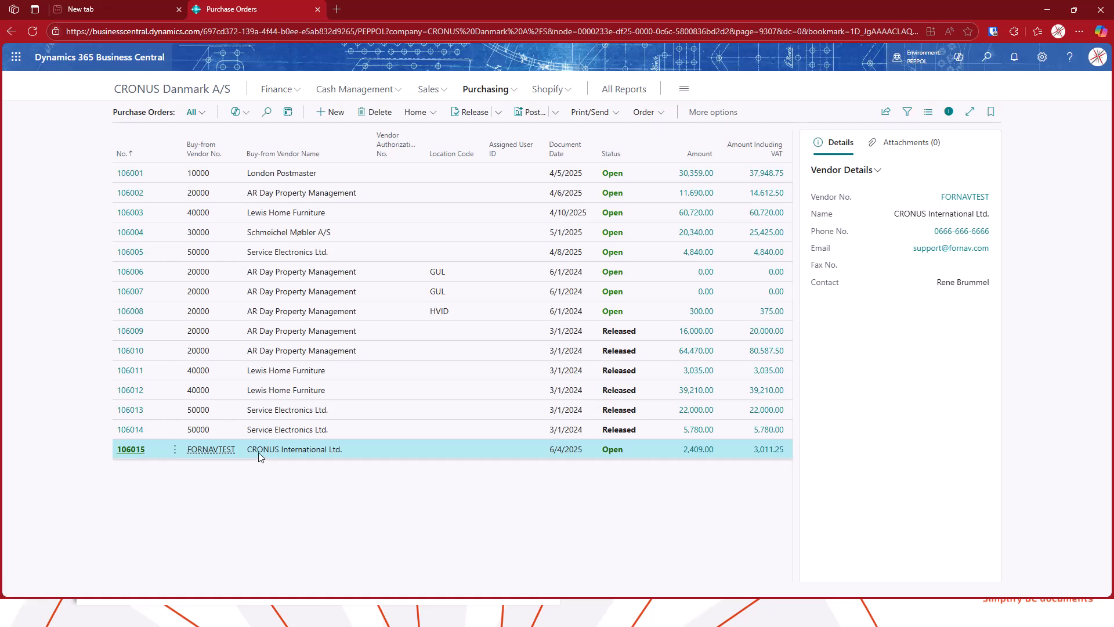
left_click(141, 450)
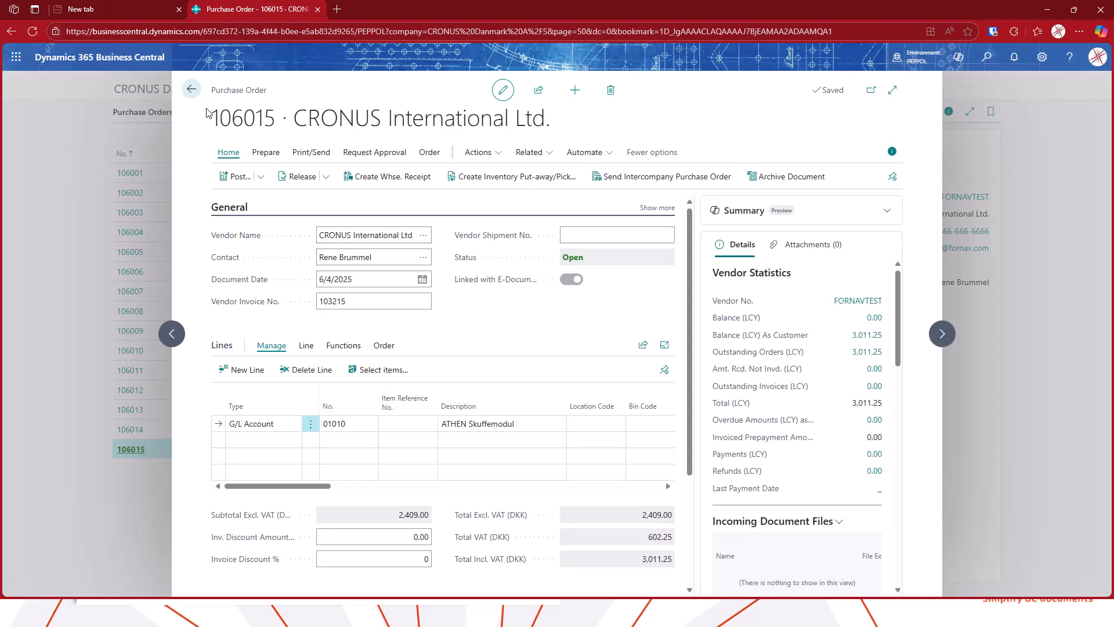
left_click(191, 89)
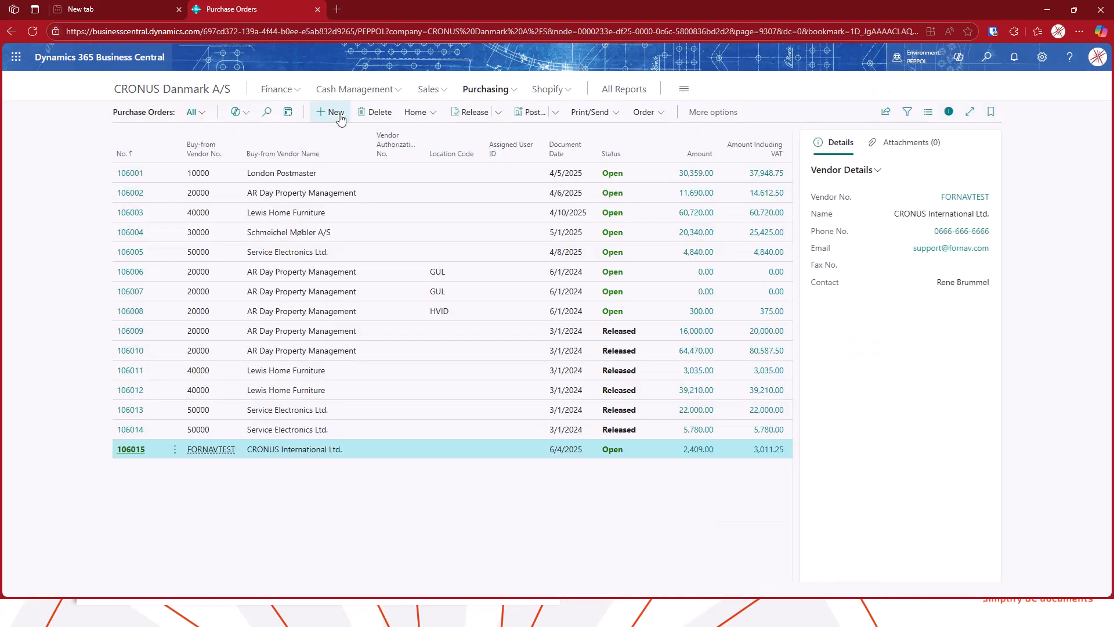
Open the posted sales invoices list
left_click(429, 91)
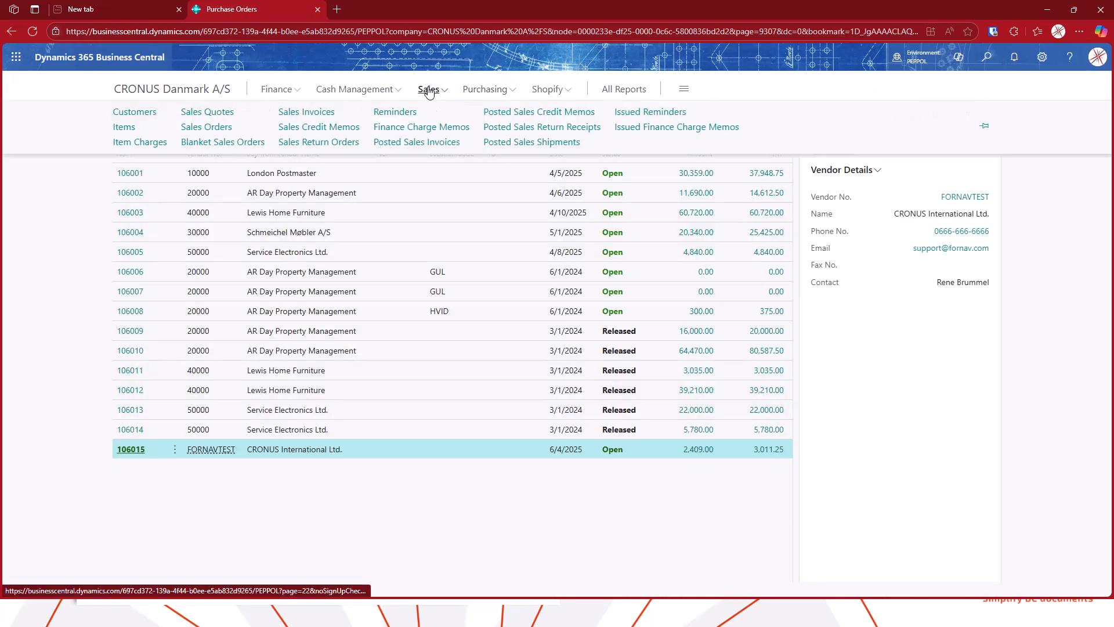
left_click(321, 113)
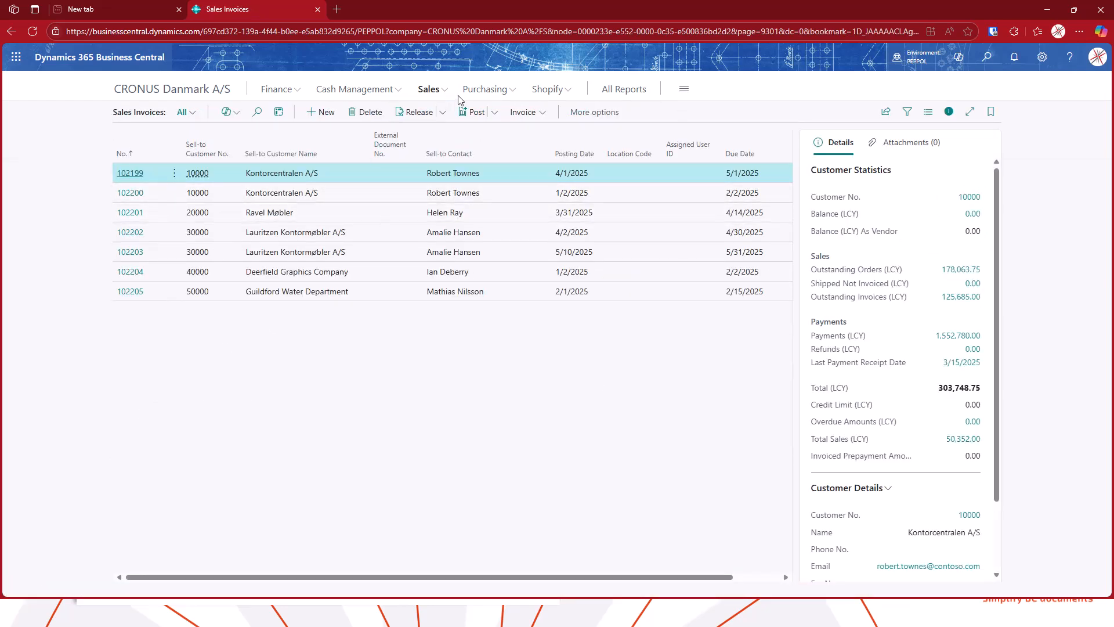
left_click(429, 88)
left_click(442, 144)
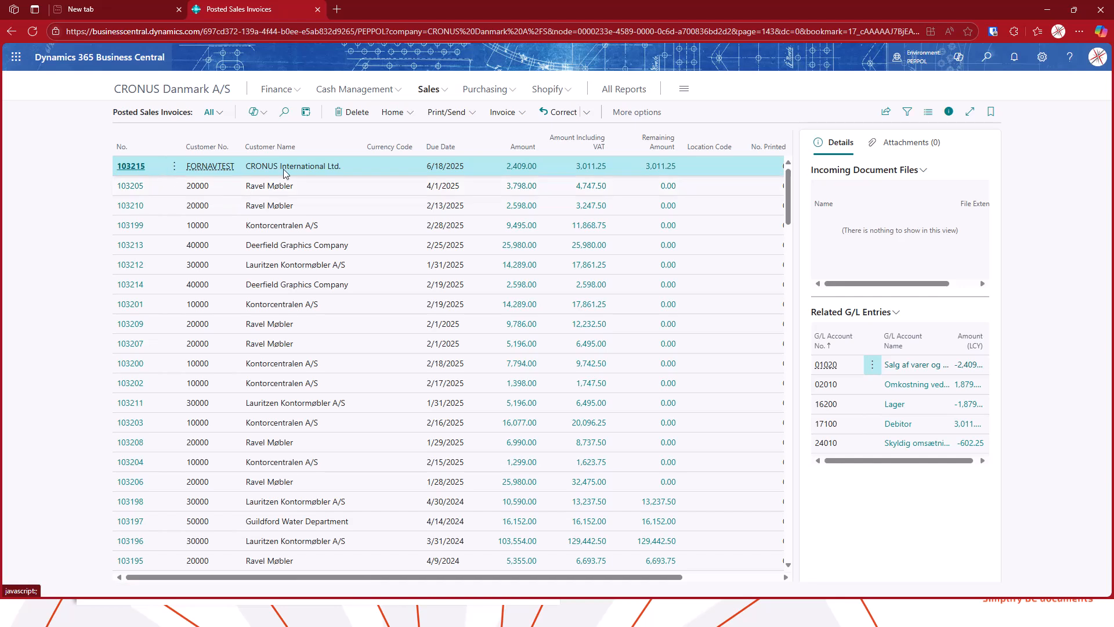
Open posted sales invoice 103215 and review its related e-document record
left_click(124, 166)
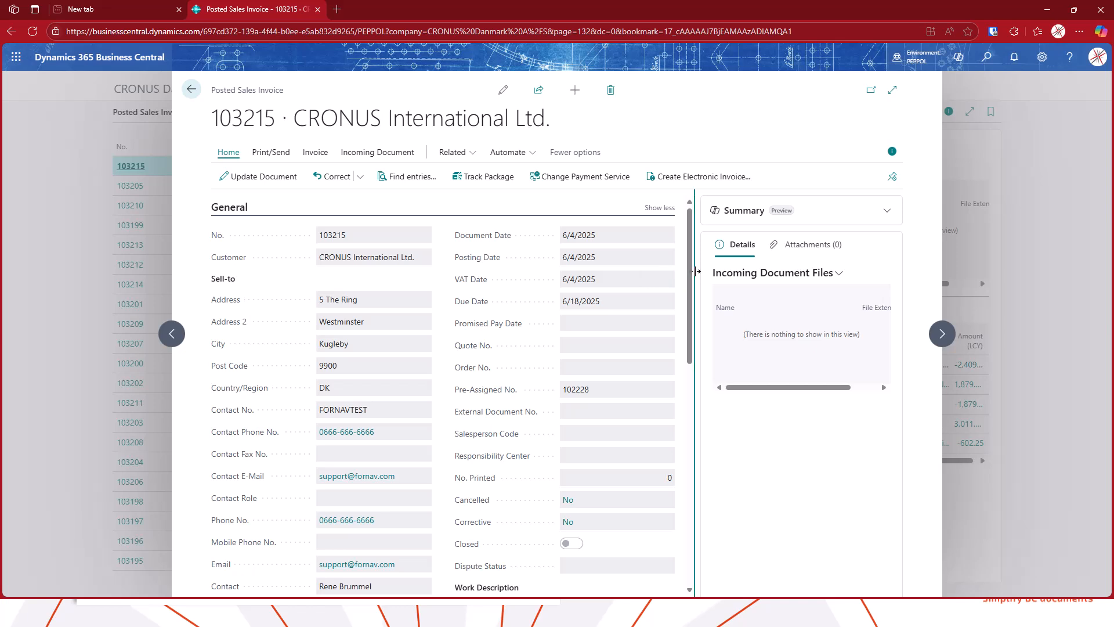
scroll(695, 285, "down", 1)
scroll(696, 285, "up", 1)
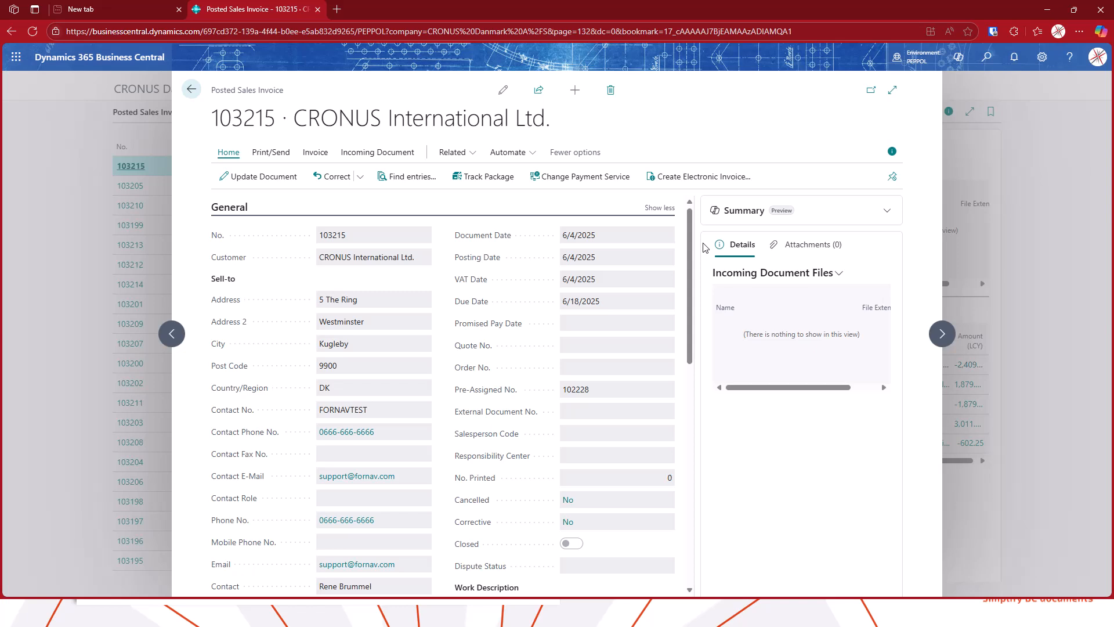
left_click(456, 153)
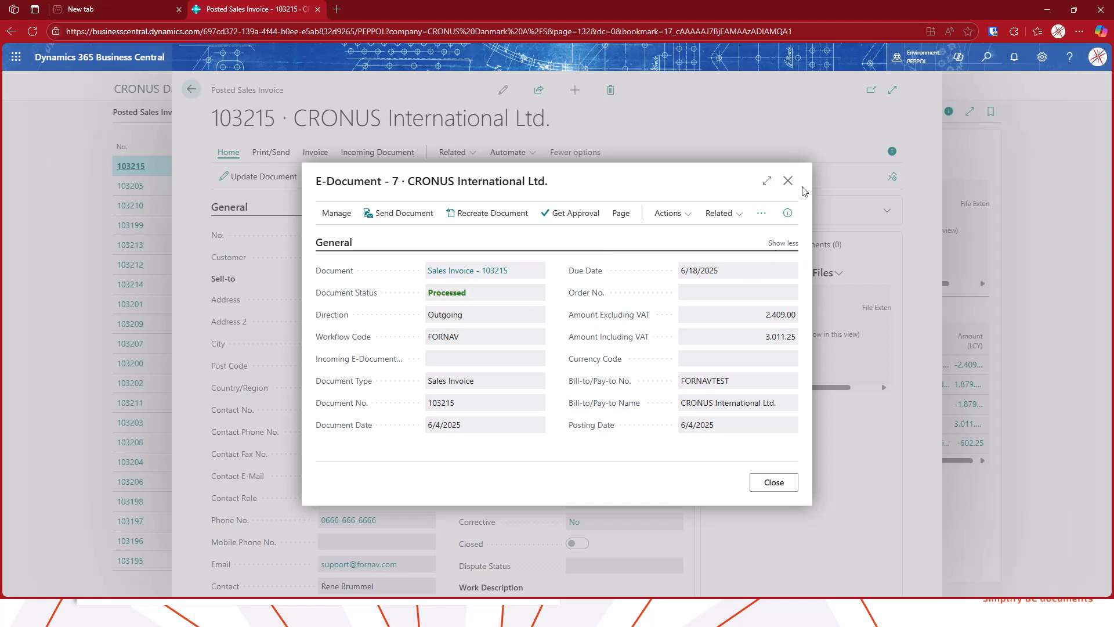
left_click(788, 181)
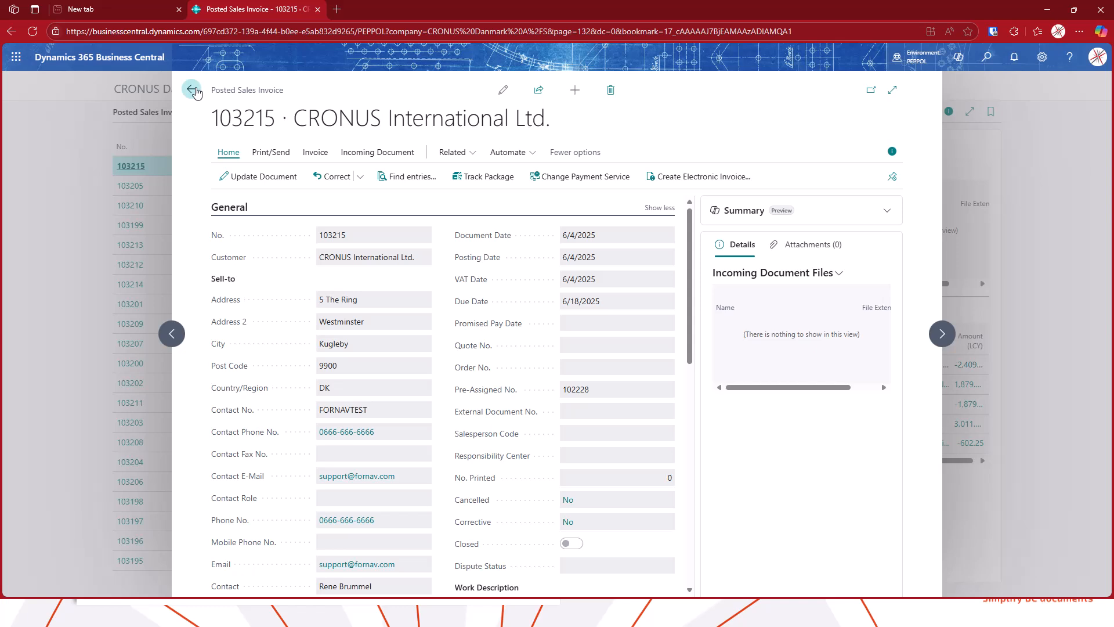
left_click(192, 90)
Search for ForNAV Peppol Setup and open its outgoing Peppol documents
left_click(986, 56)
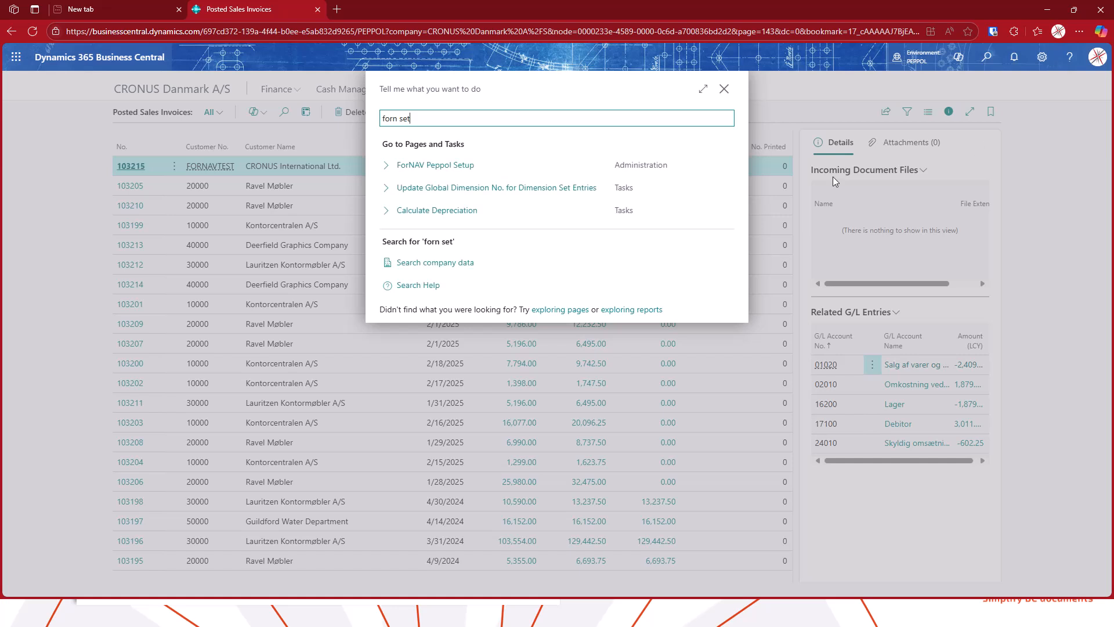
left_click(444, 167)
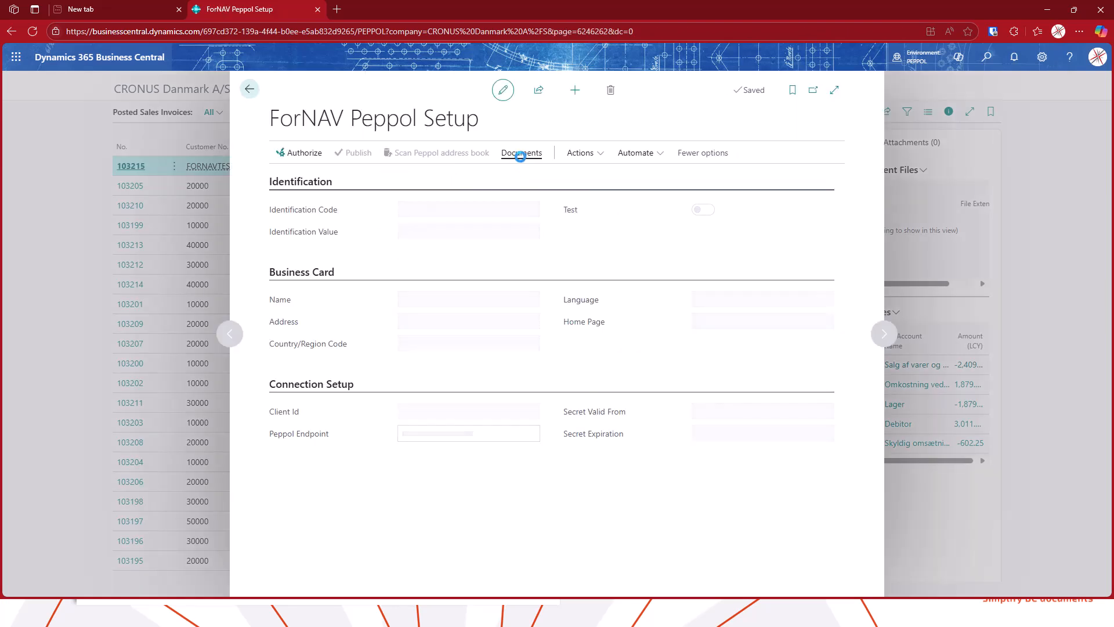
left_click(521, 153)
left_click(296, 178)
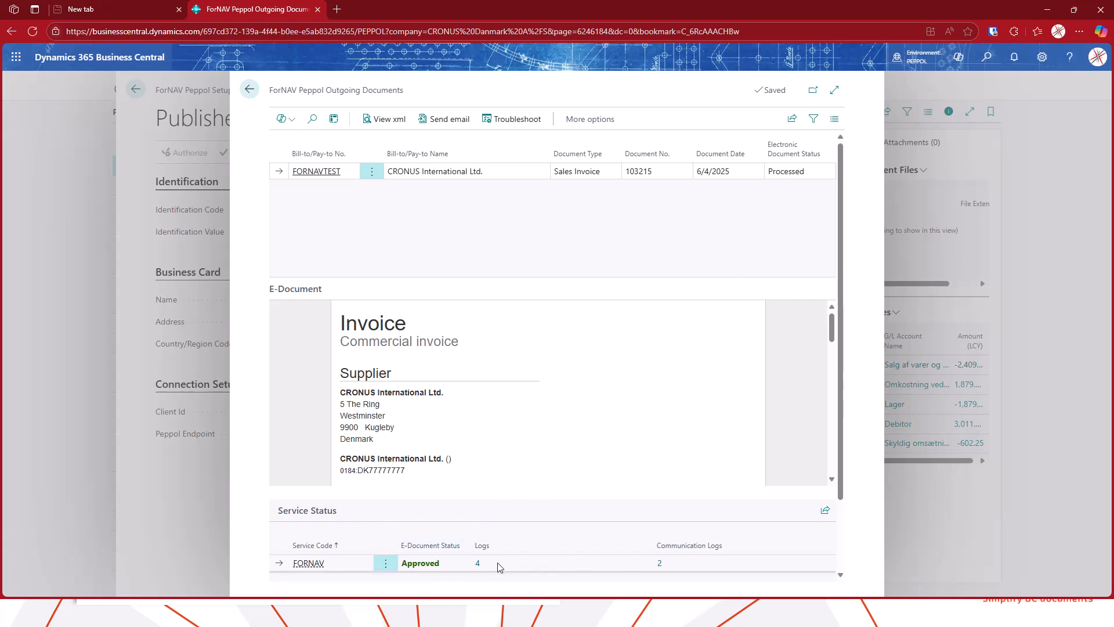
Inspect the e-document logs of the outgoing sales invoice, then return to the Peppol setup
left_click(478, 563)
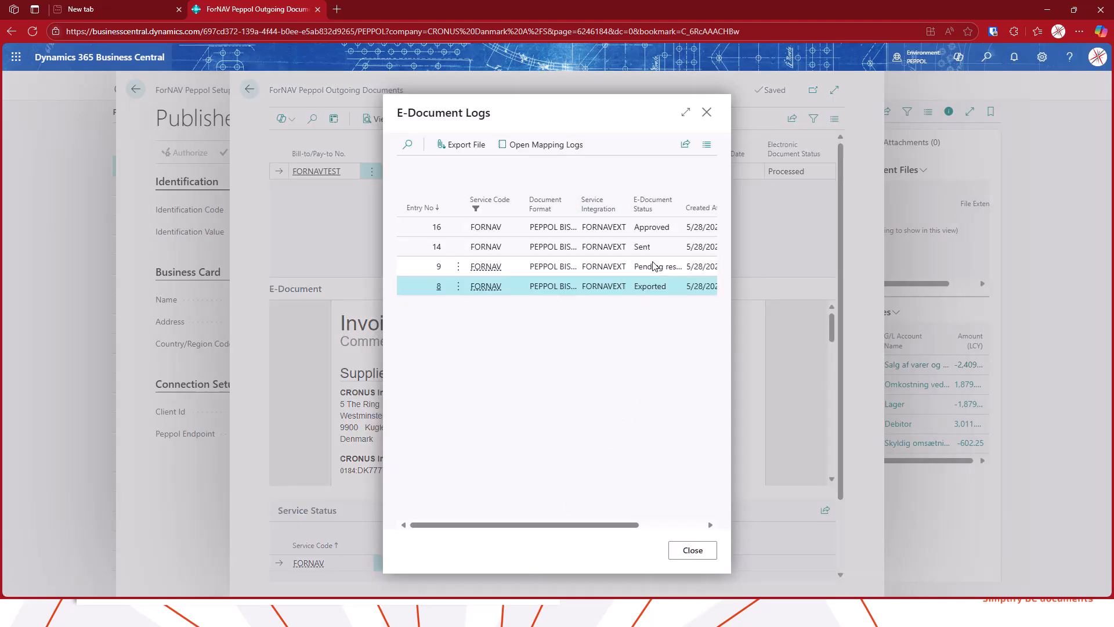
left_click(685, 115)
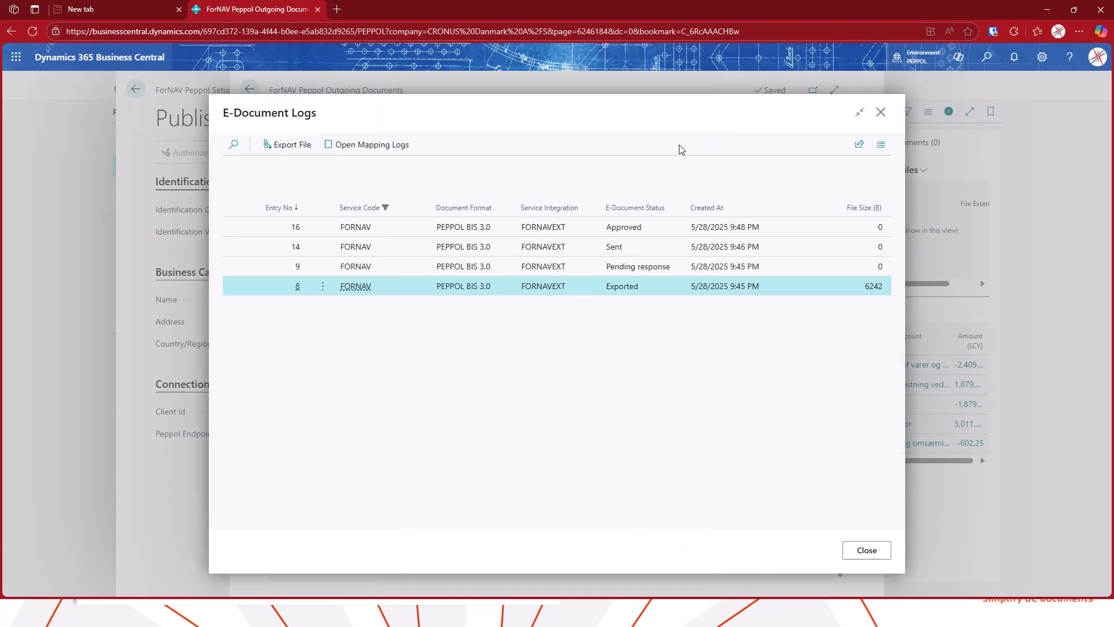
left_click(657, 230)
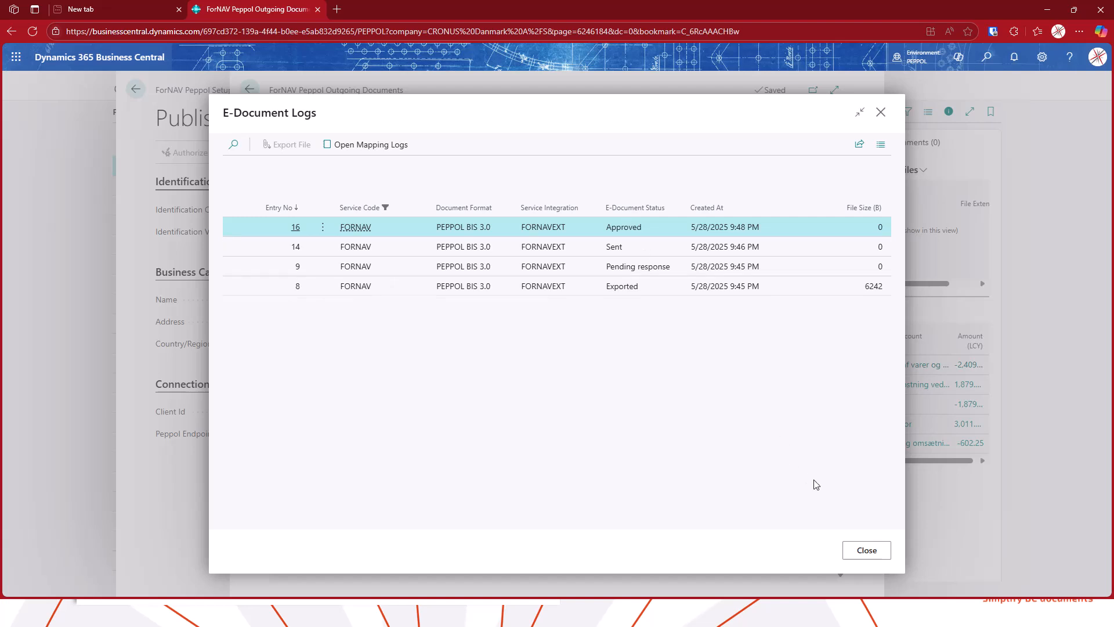
left_click(878, 554)
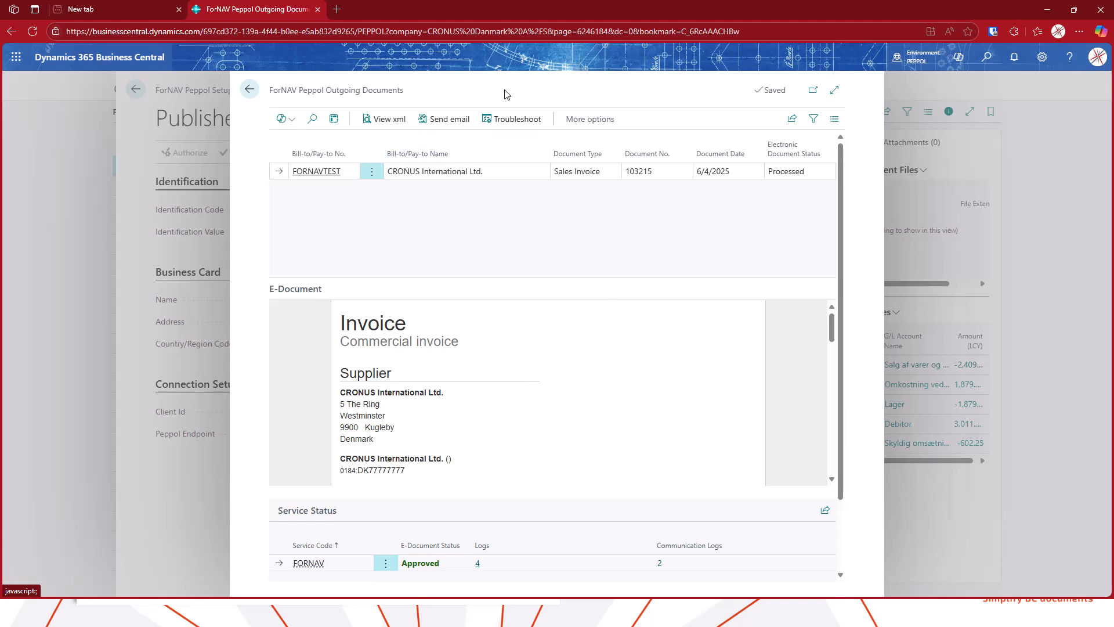
left_click(250, 91)
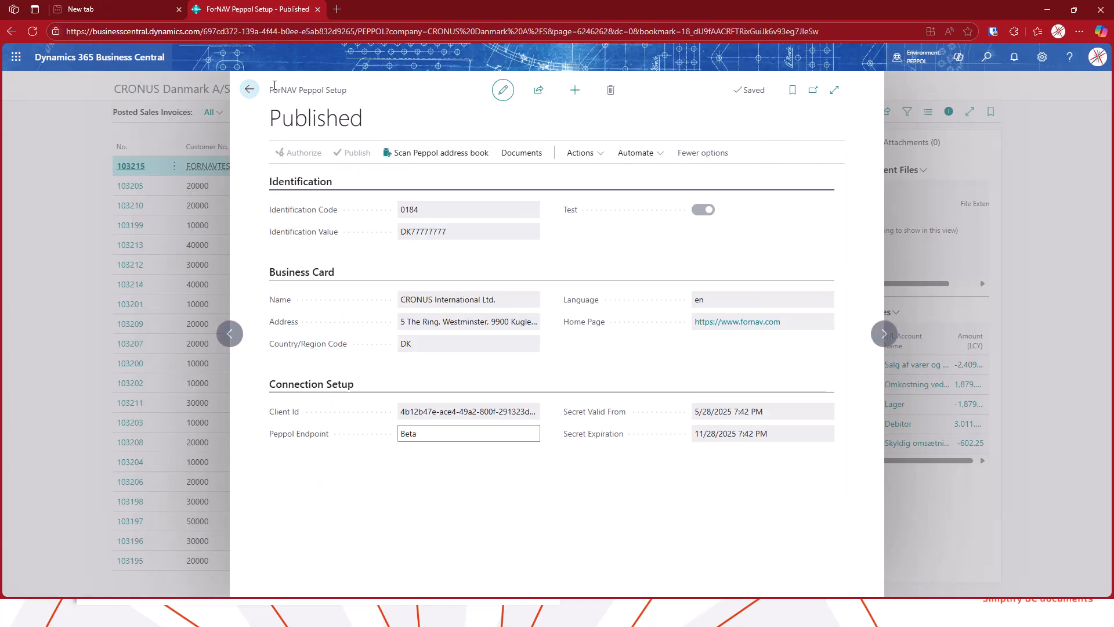
Open the incoming Peppol documents list and go back to the setup
left_click(522, 153)
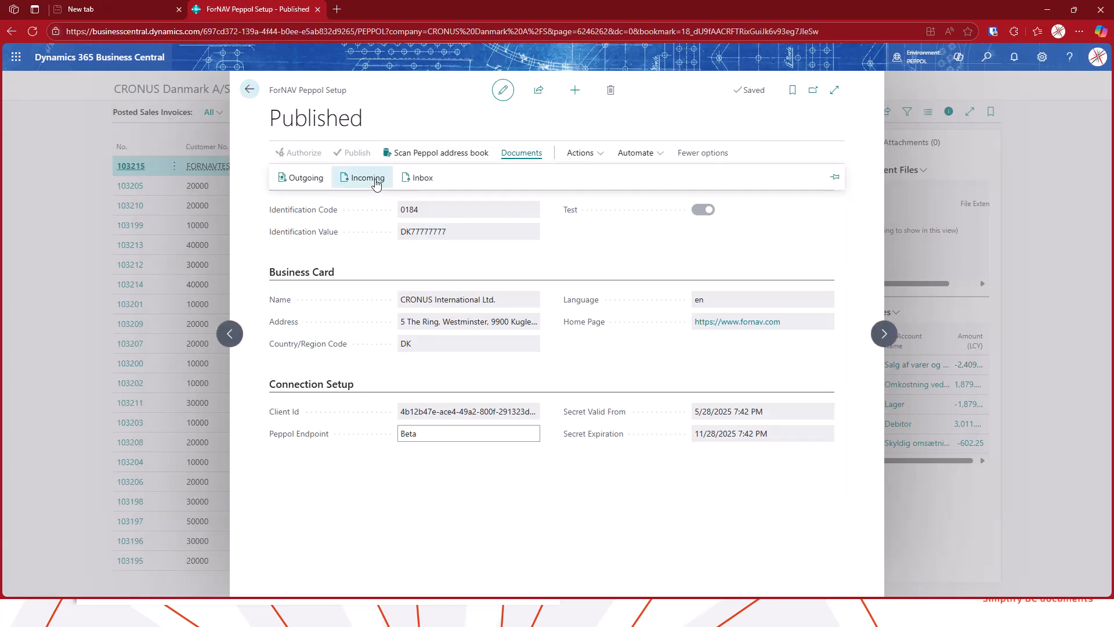
left_click(372, 179)
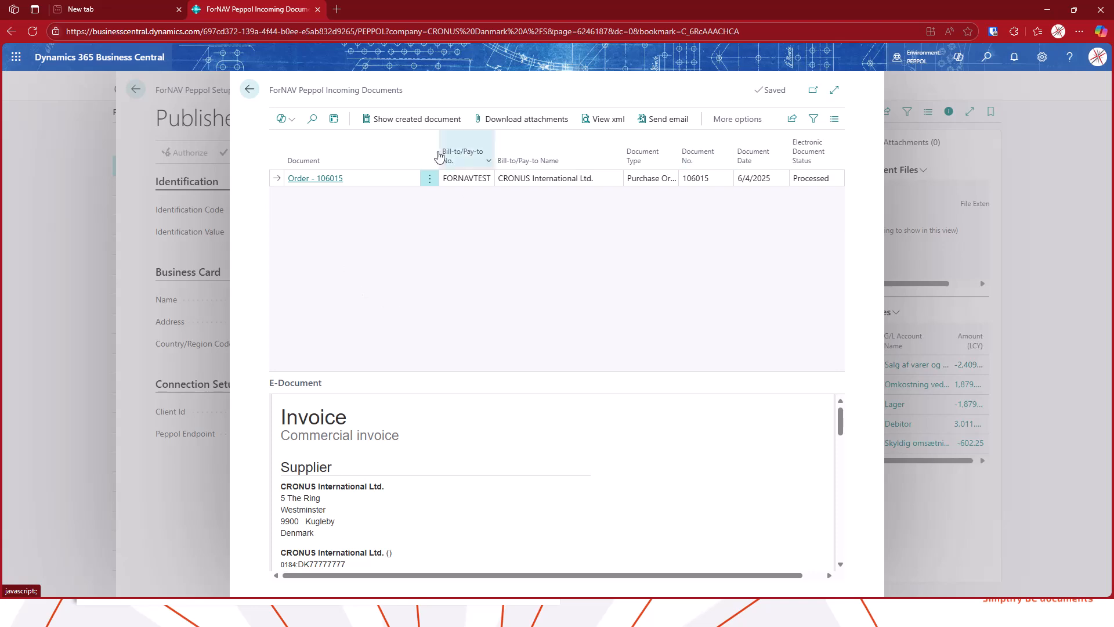
left_click(249, 90)
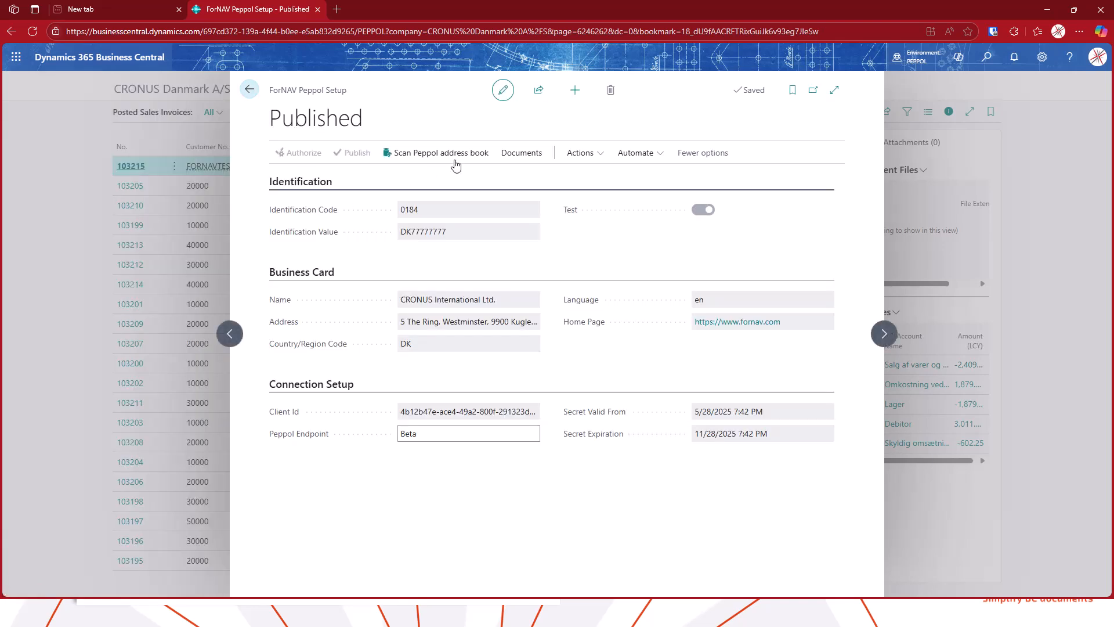
Open the Peppol inbox and review its evidence and invoice entries
left_click(520, 154)
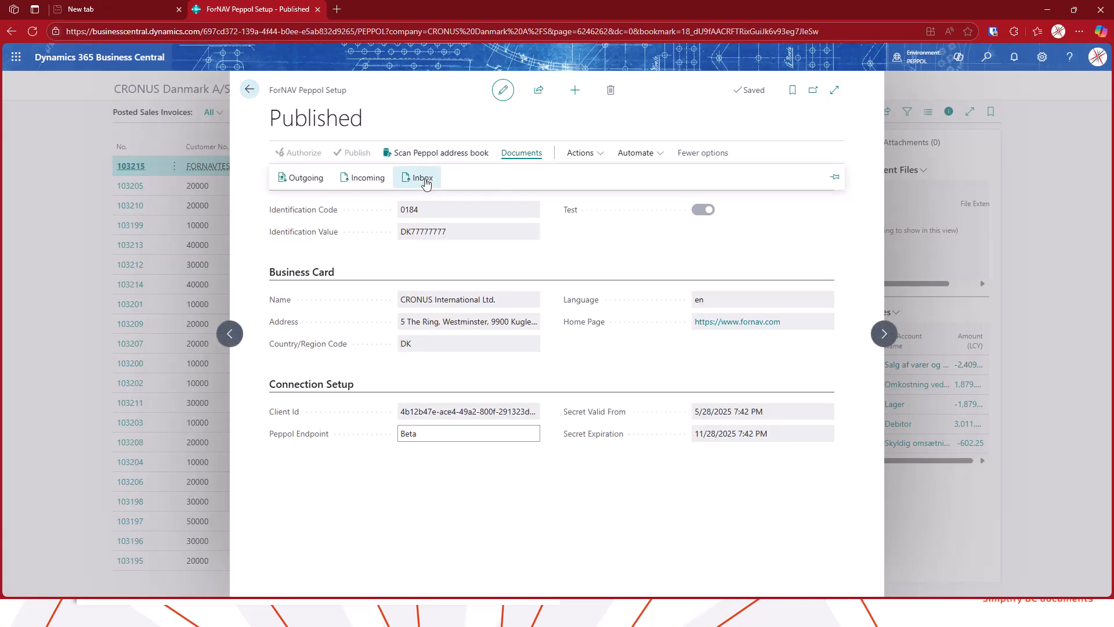
left_click(419, 178)
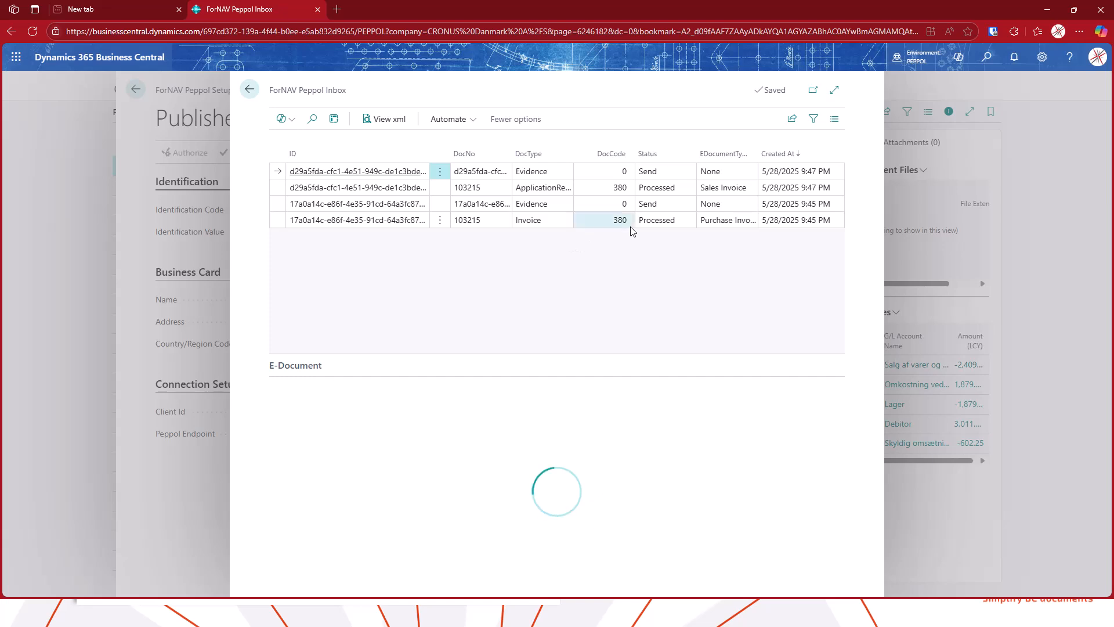
left_click(551, 205)
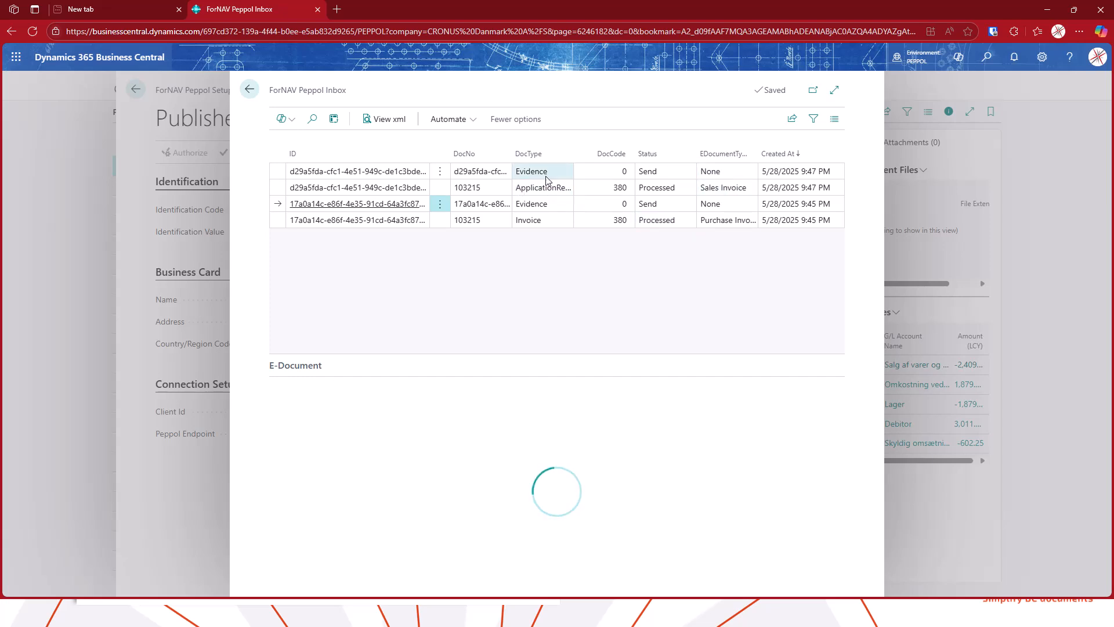
left_click(738, 225)
left_click(740, 207)
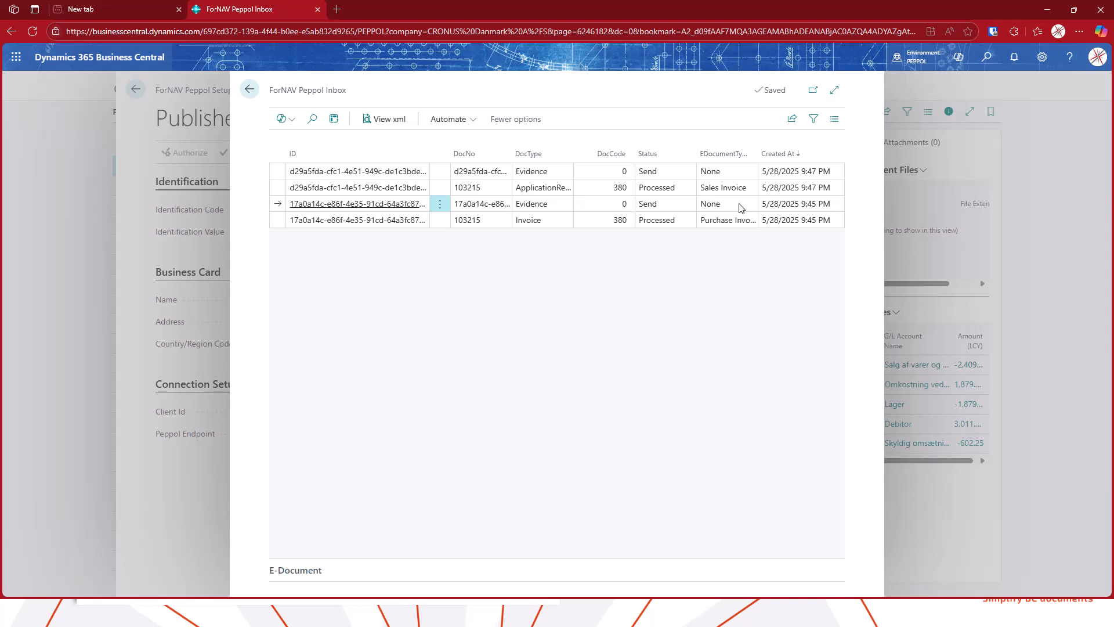
left_click(551, 224)
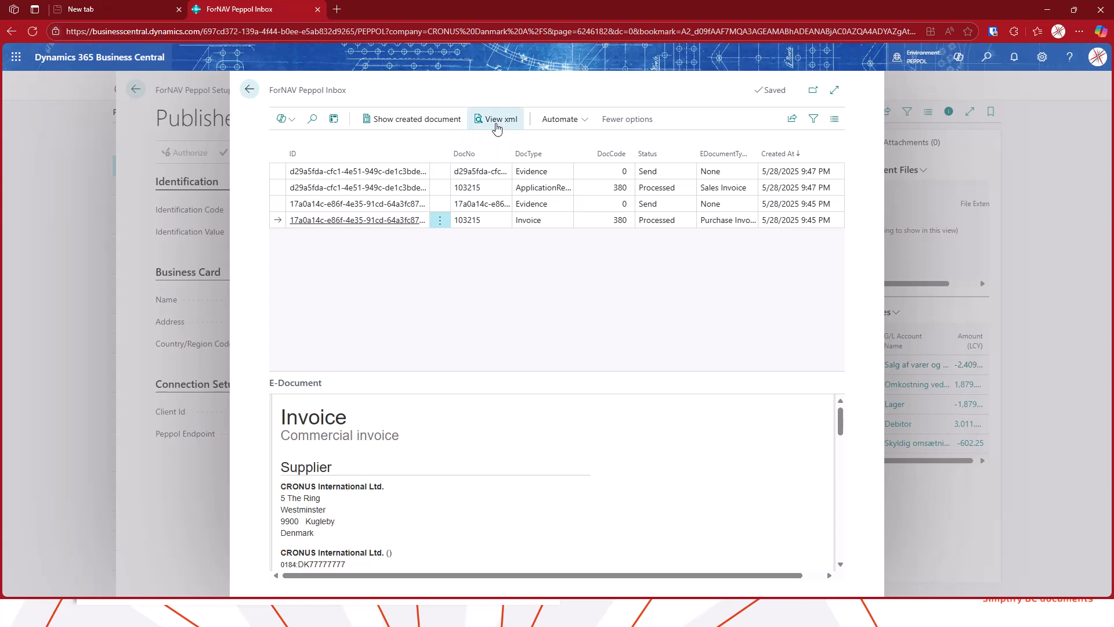
View the XML of the inbox invoice entry, then return to the posted sales invoices list
left_click(497, 119)
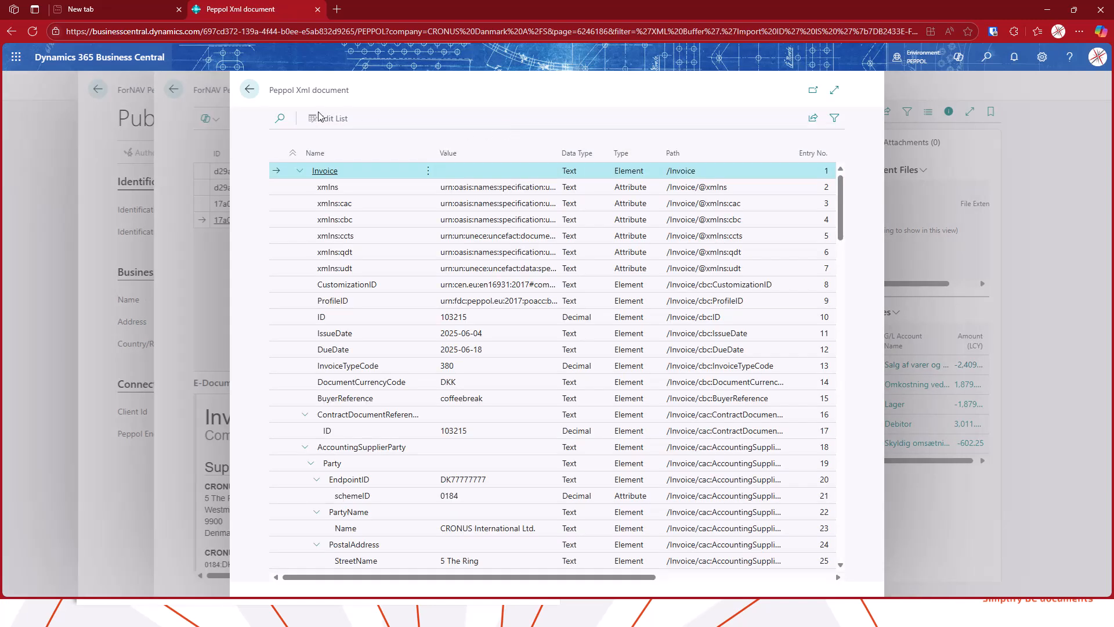
left_click(249, 89)
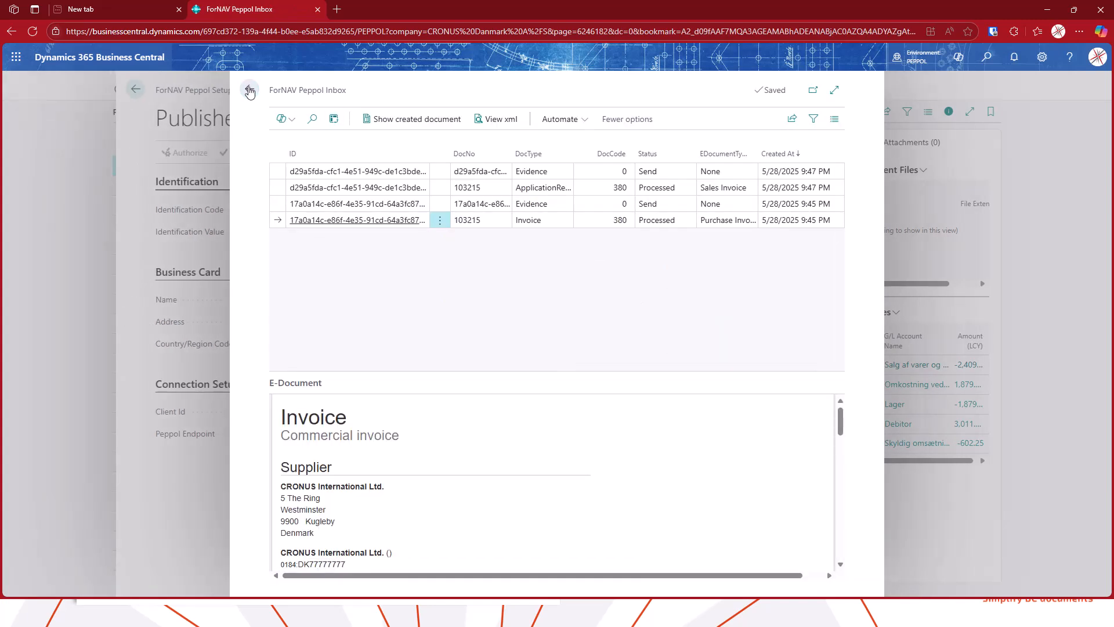
left_click(249, 89)
left_click(249, 89)
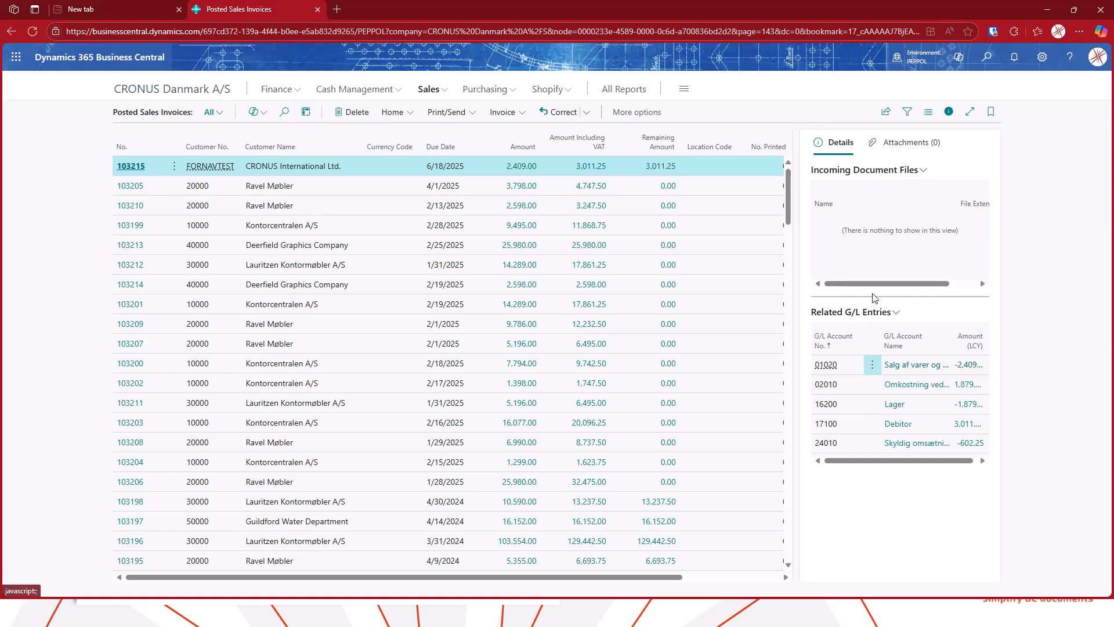